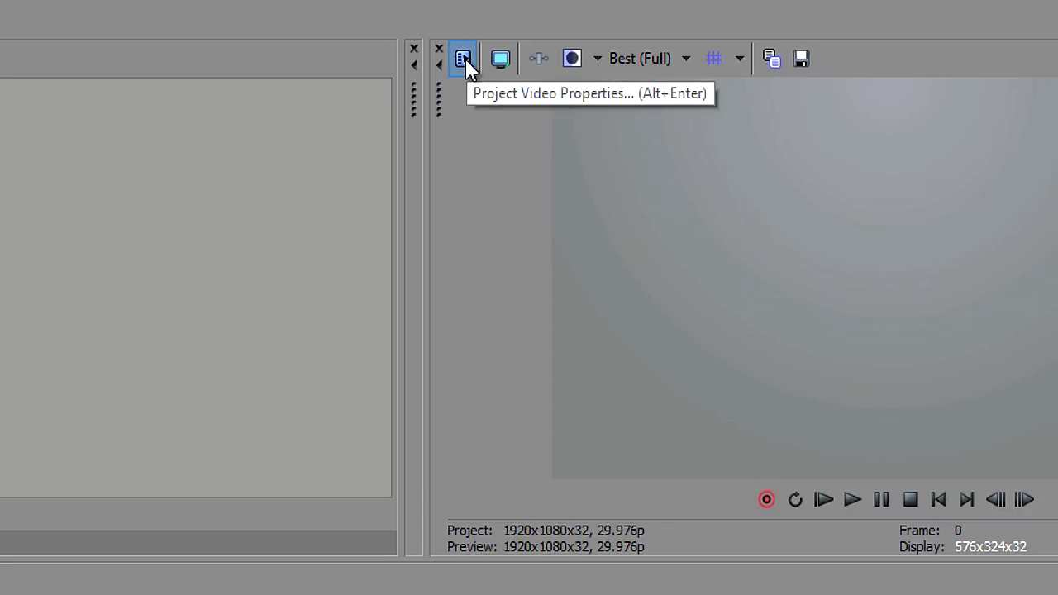
Step: Open Project Video Properties and check the YouTube 1080p - 30fps template, leaving it unchanged
click(463, 59)
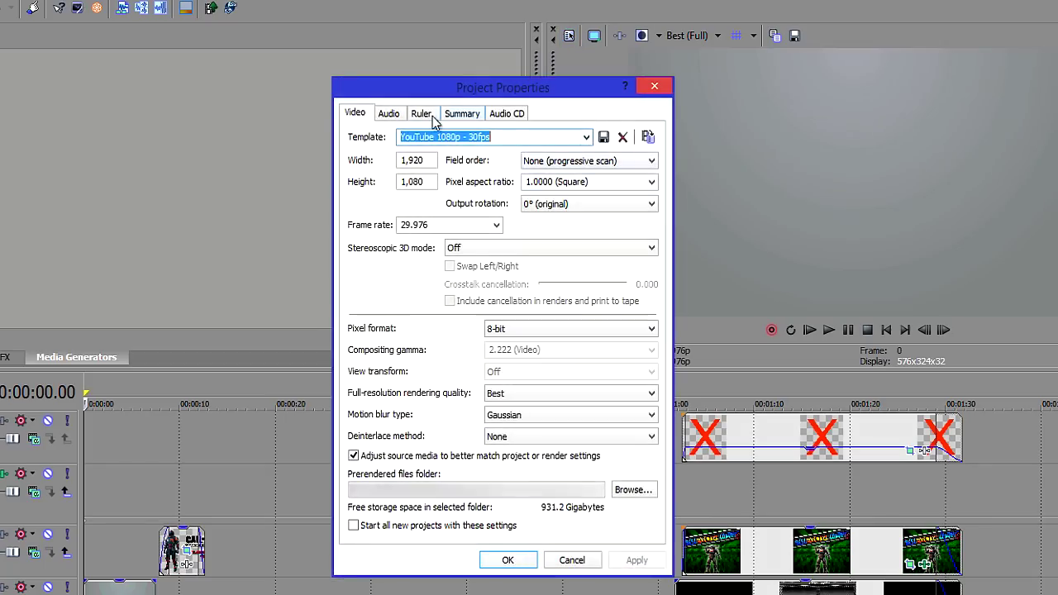
click(586, 137)
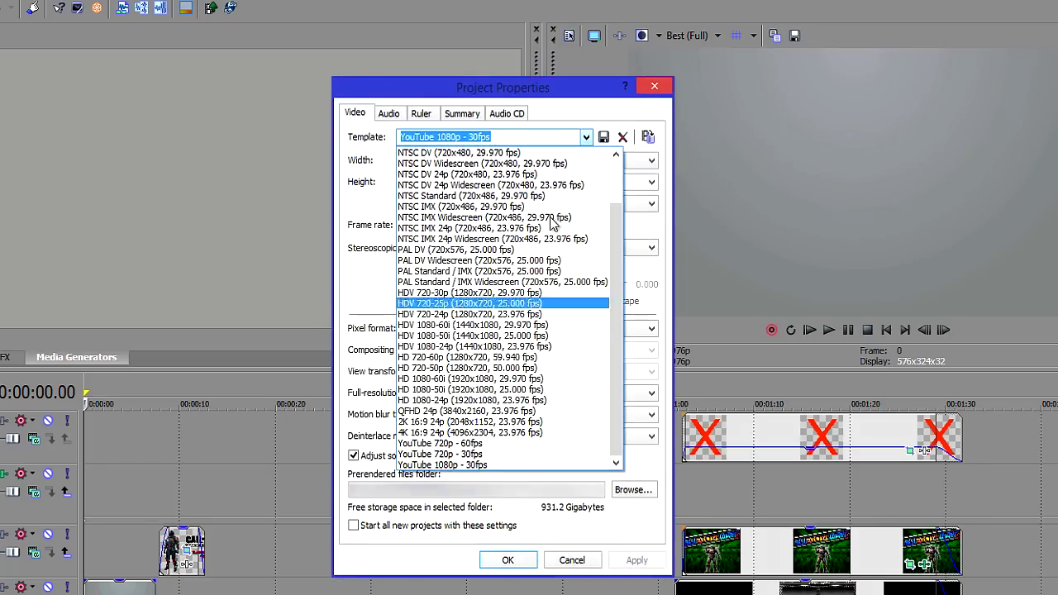
click(586, 137)
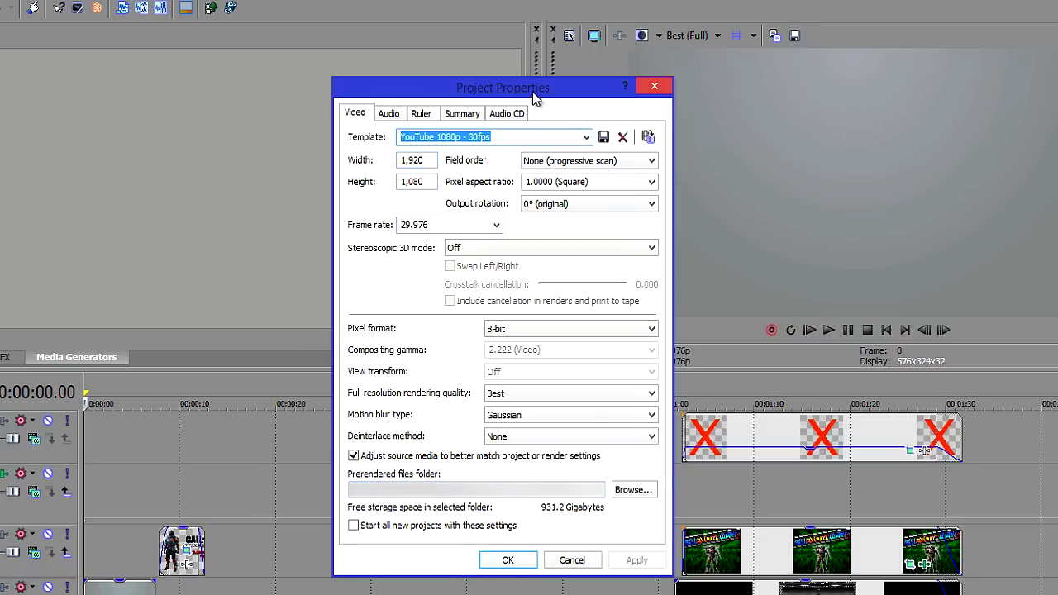
drag(541, 95, 425, 105)
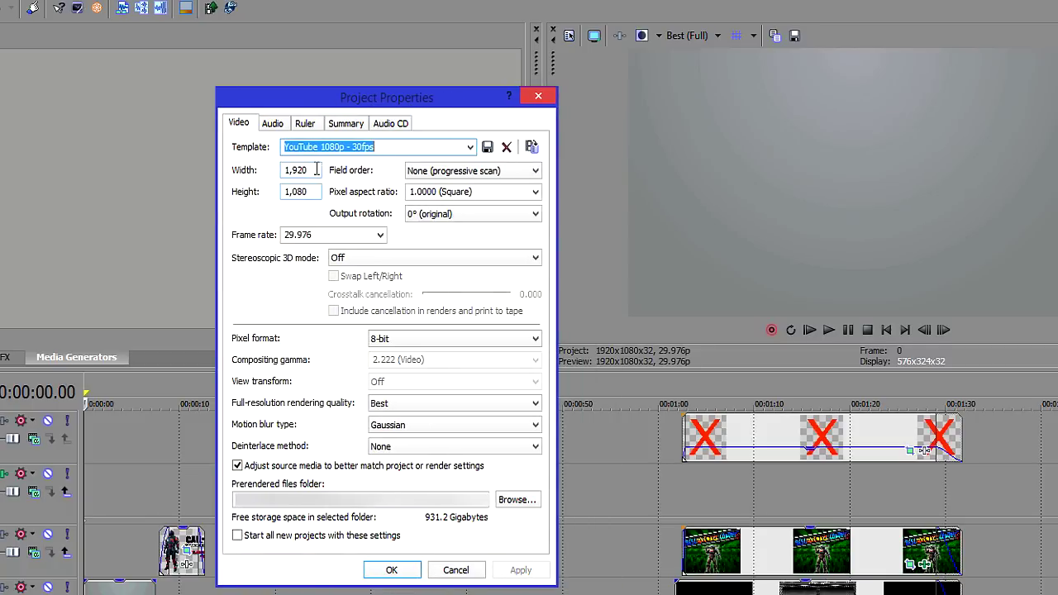
Step: Set the frame size to 1920x1080, after trying 1280x720, and the frame rate to 29.970 (NTSC)
double_click(315, 170)
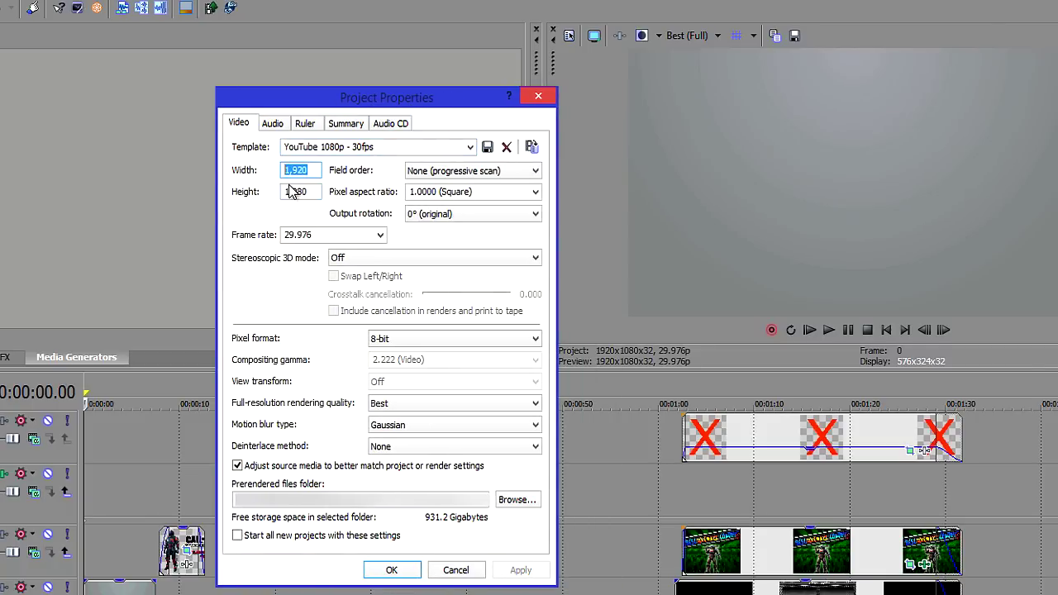
text(1280)
key(Tab)
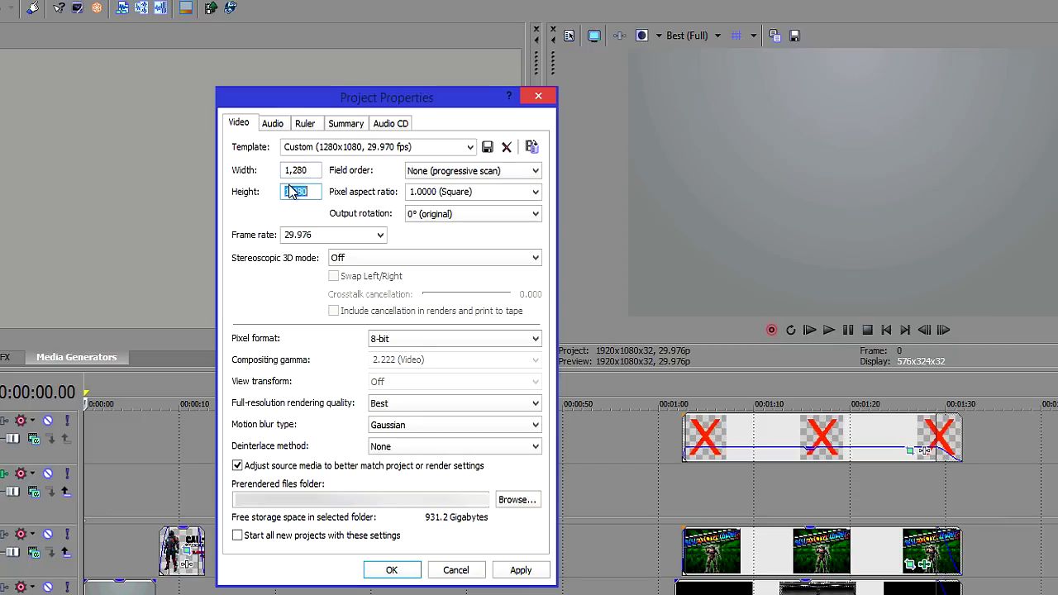
text(720)
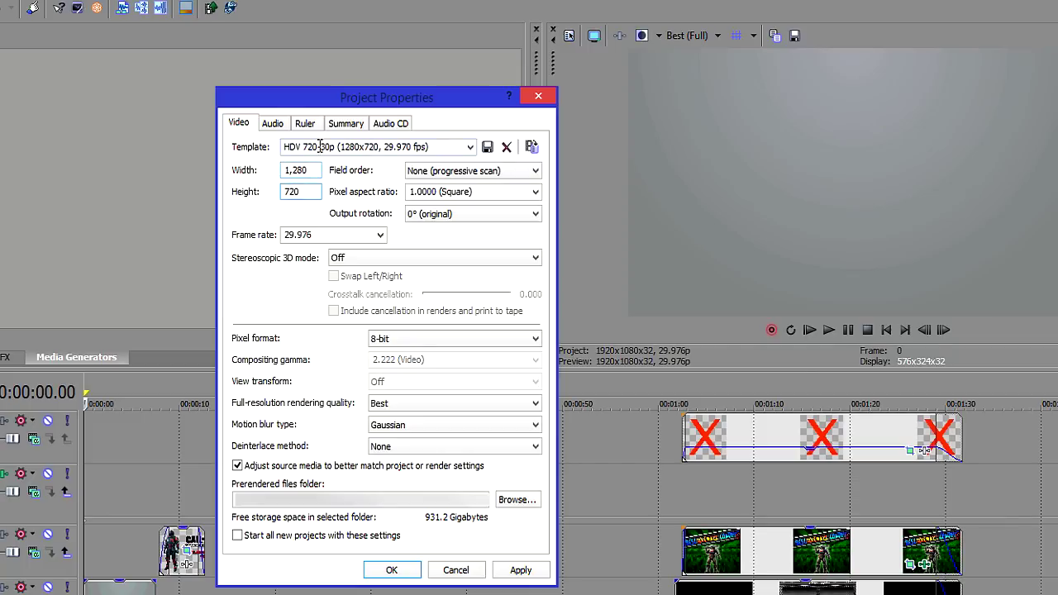
double_click(312, 169)
text(1920)
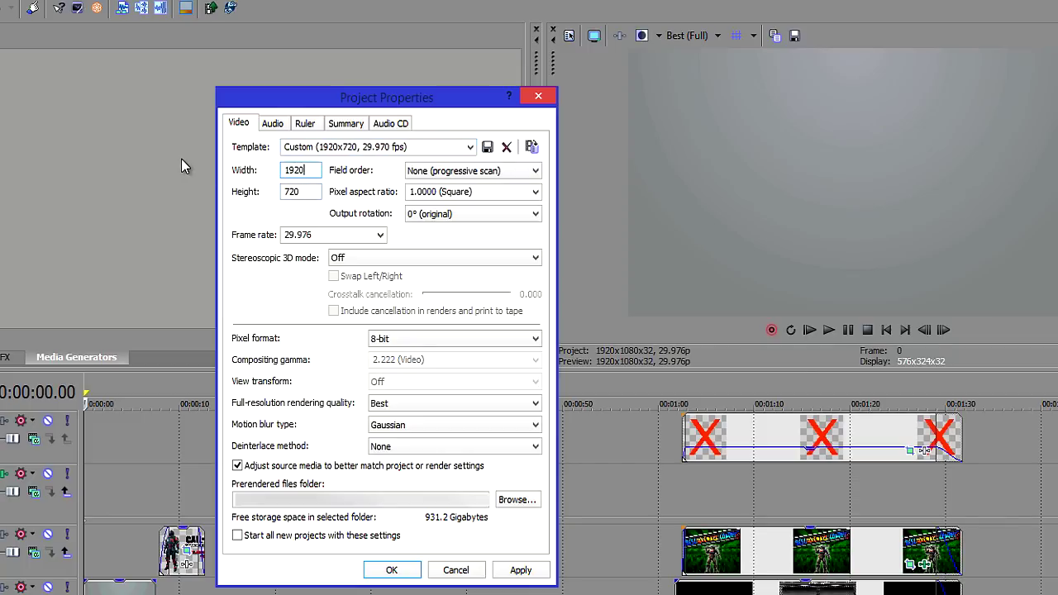
key(Tab)
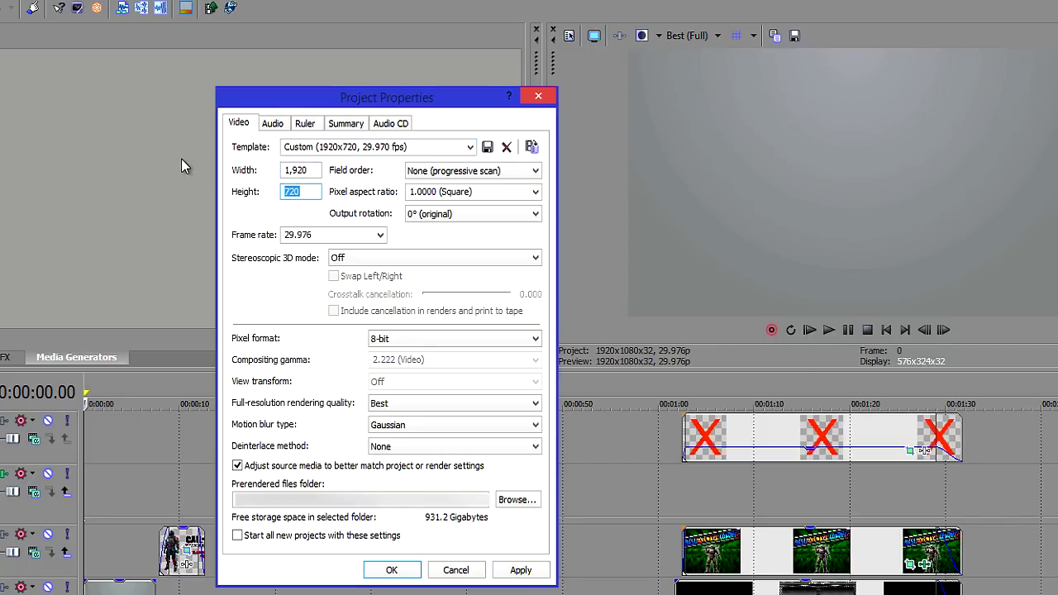
text(1080)
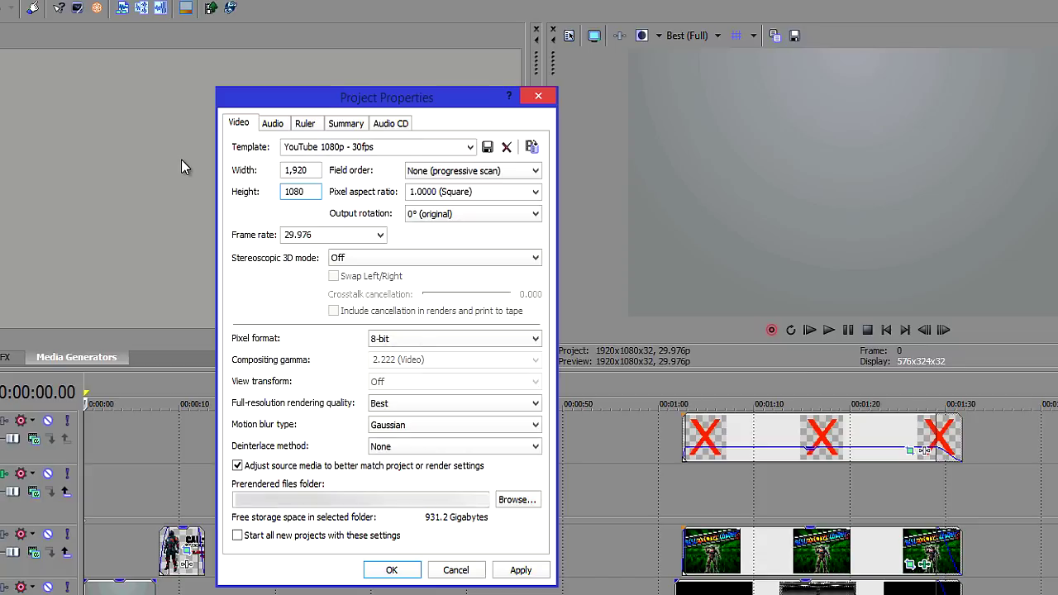
click(380, 235)
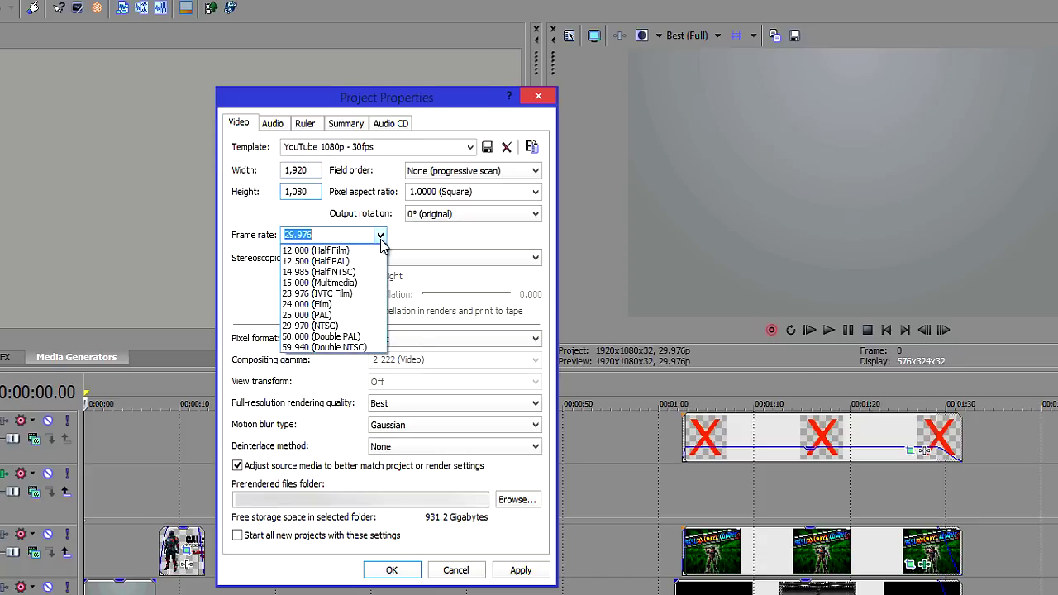
click(358, 326)
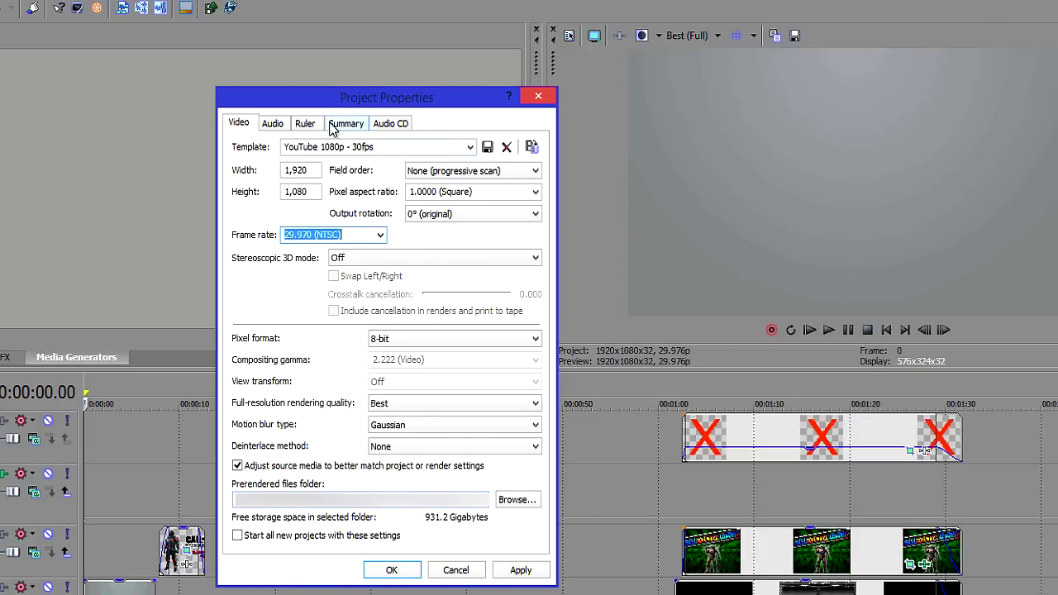
Step: Look through the Audio, Ruler, Summary and Audio CD tabs, then apply the 1920x1080 29.970p settings
click(276, 125)
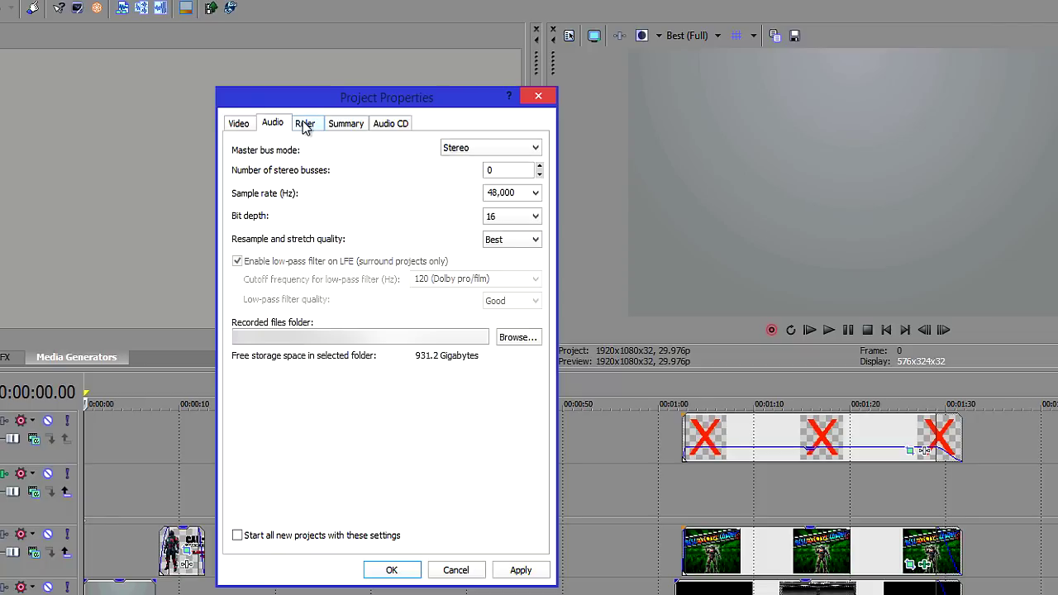
click(306, 126)
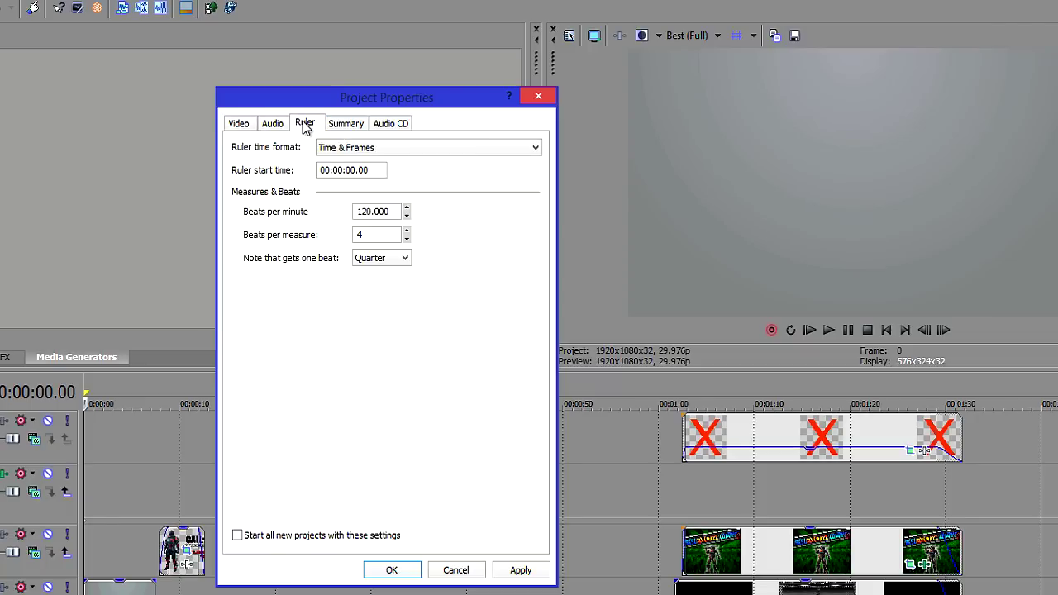
click(344, 127)
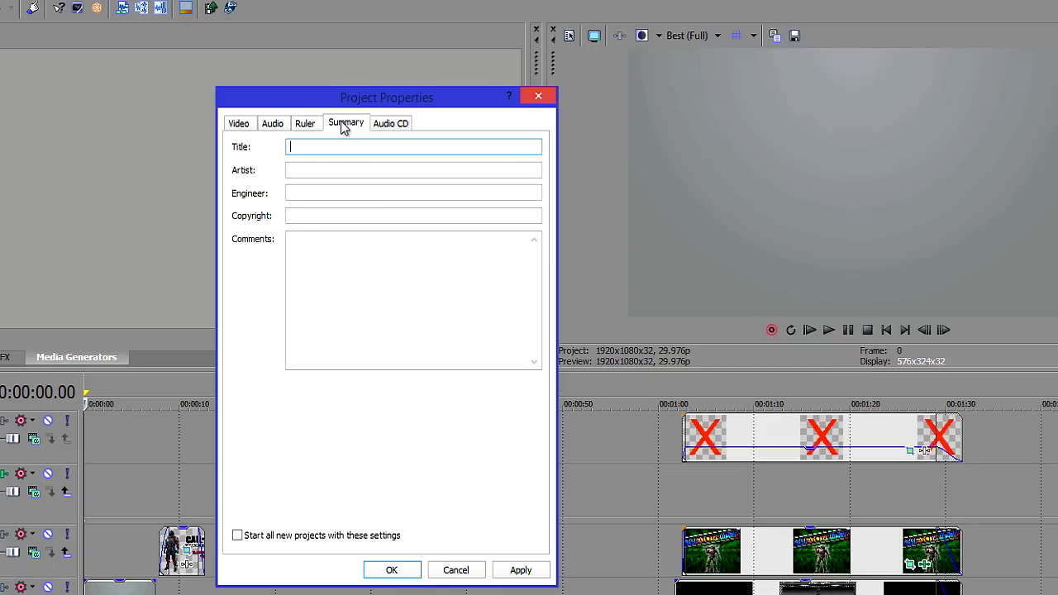
click(389, 129)
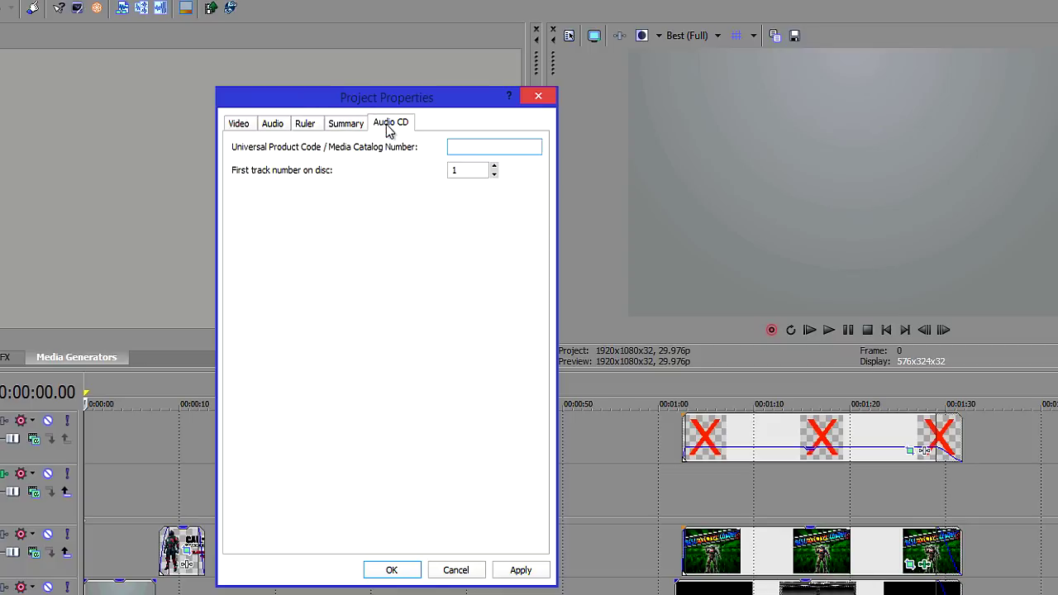
click(239, 125)
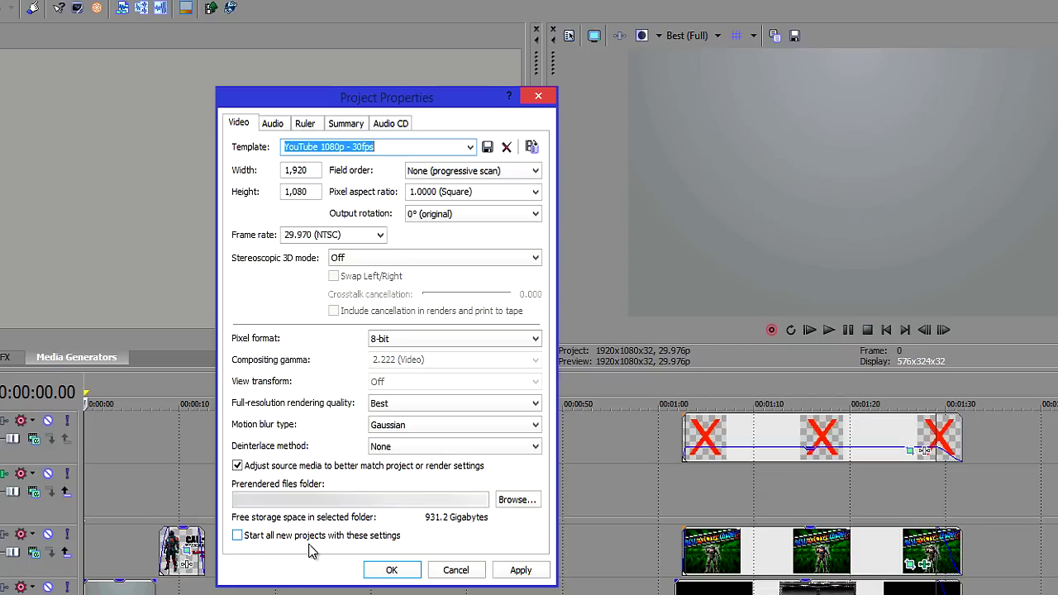
click(411, 574)
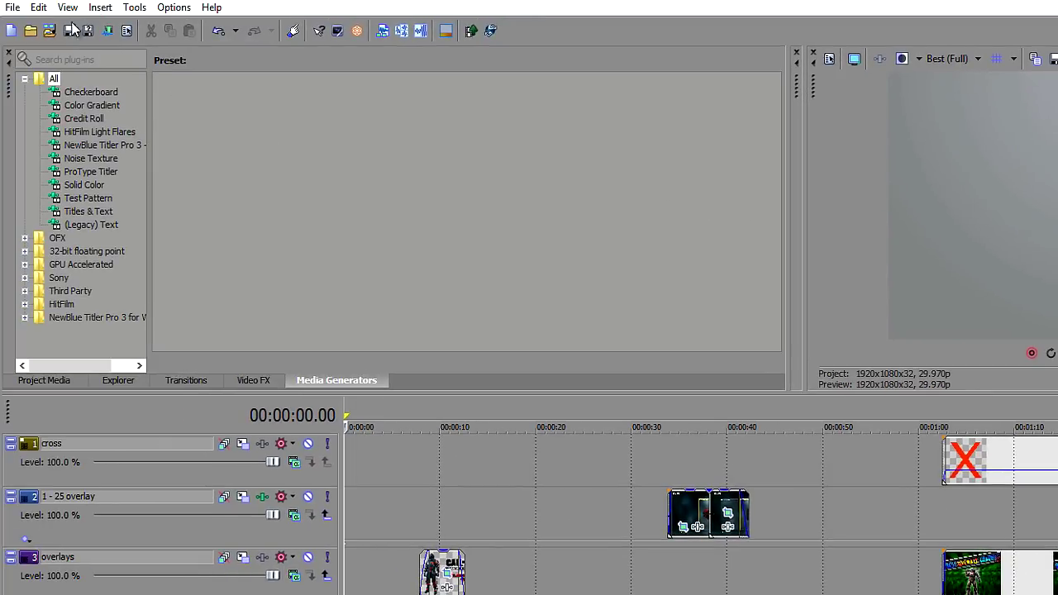
Step: Open Render As, collapse the format groups and show all output formats
click(13, 7)
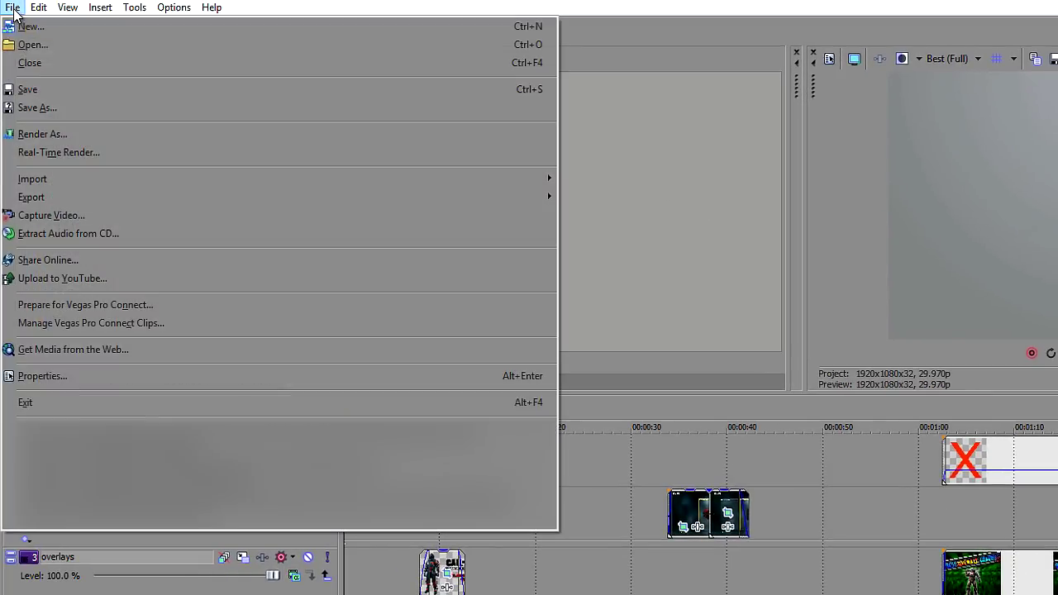
click(49, 137)
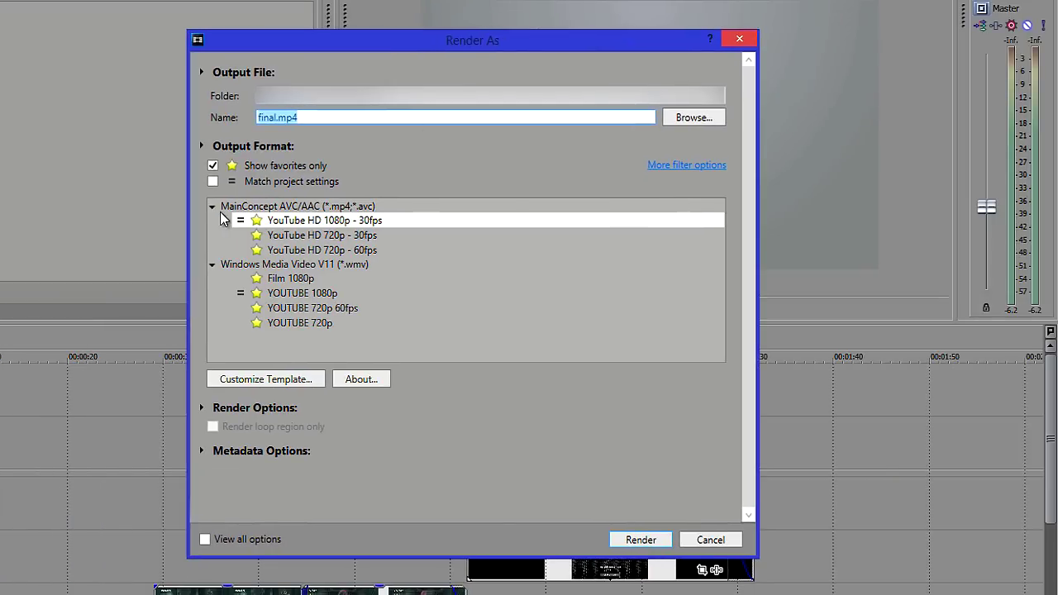
click(180, 211)
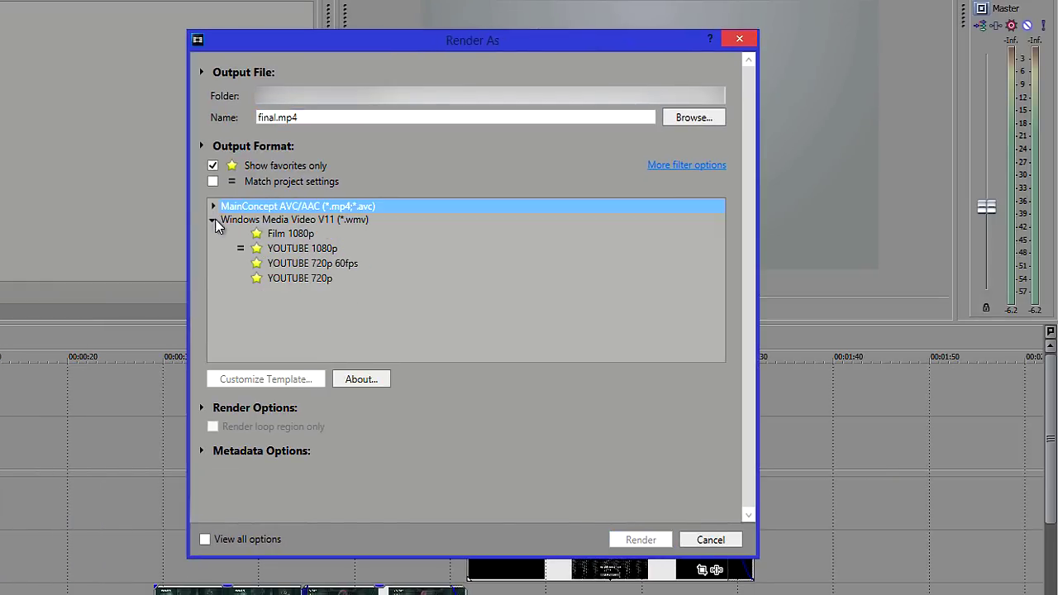
click(213, 220)
click(212, 165)
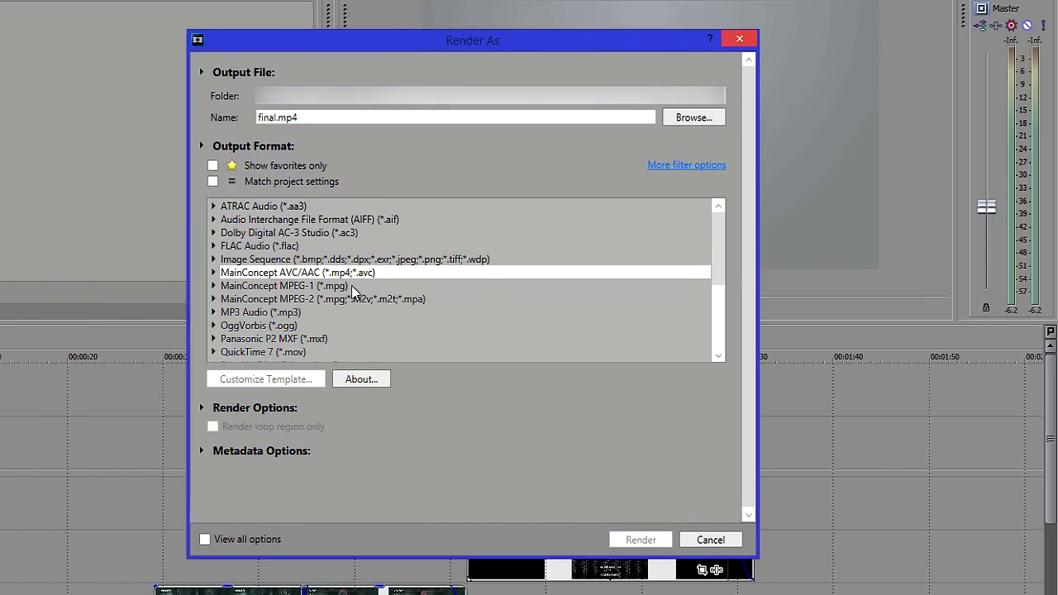
drag(718, 241, 728, 222)
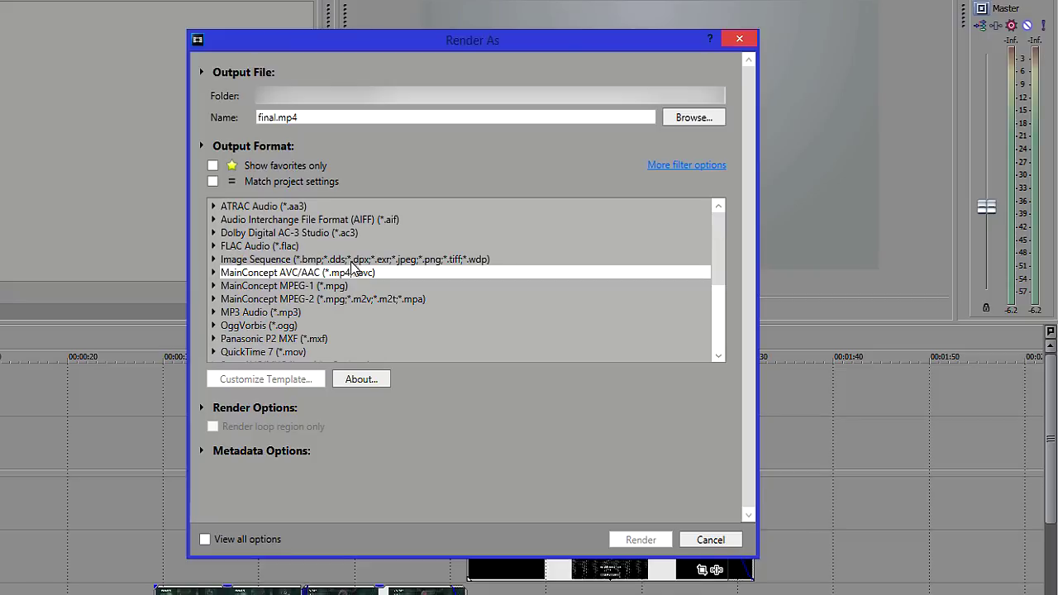
Step: Browse the MainConcept AVC/AAC Internet HD 1080p and 720p templates, opening and discarding custom settings
click(213, 273)
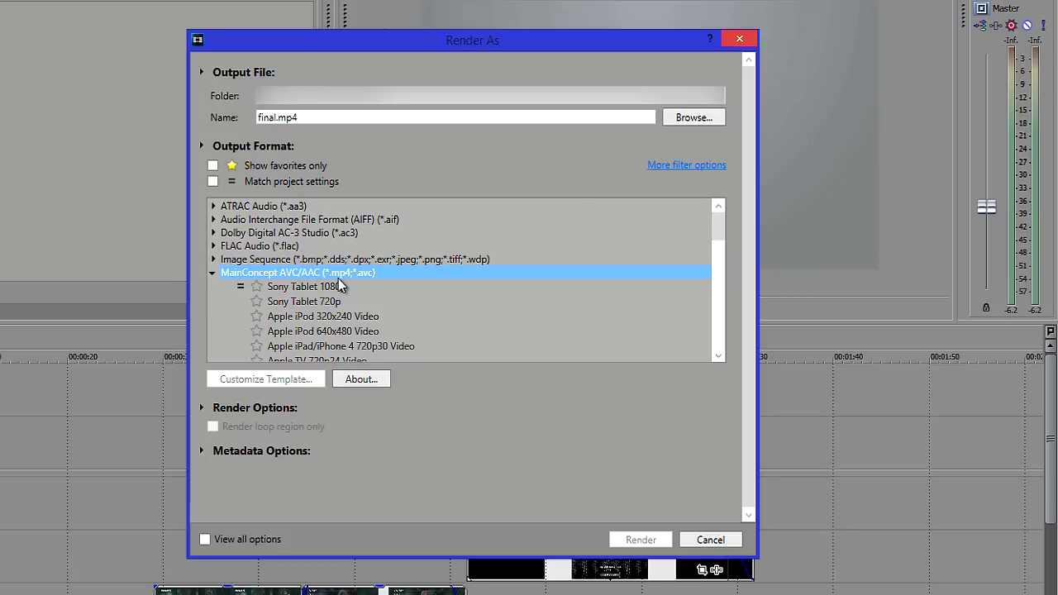
click(717, 357)
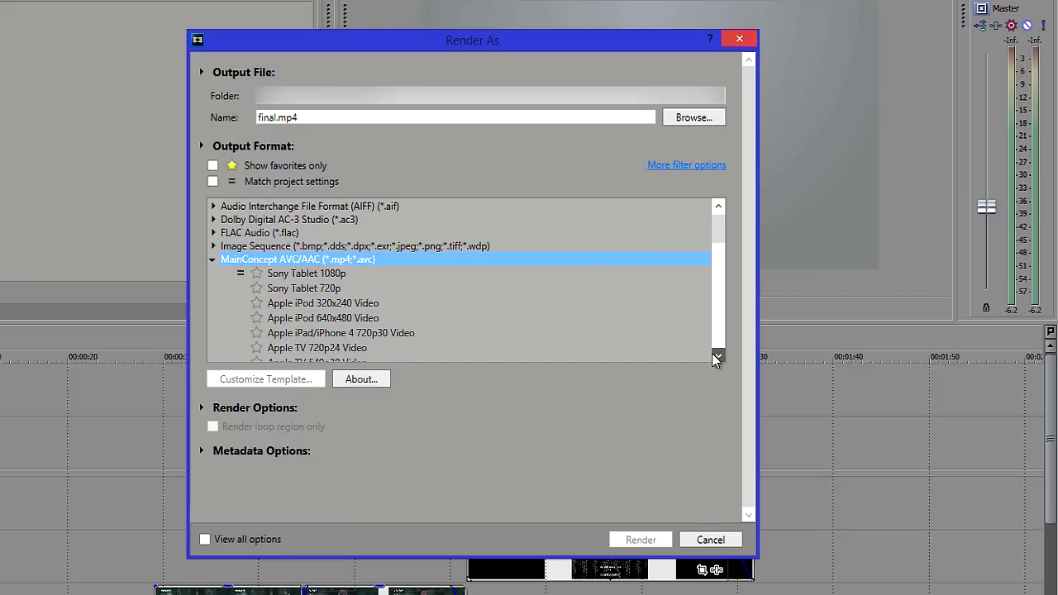
scroll(717, 357, down, 4)
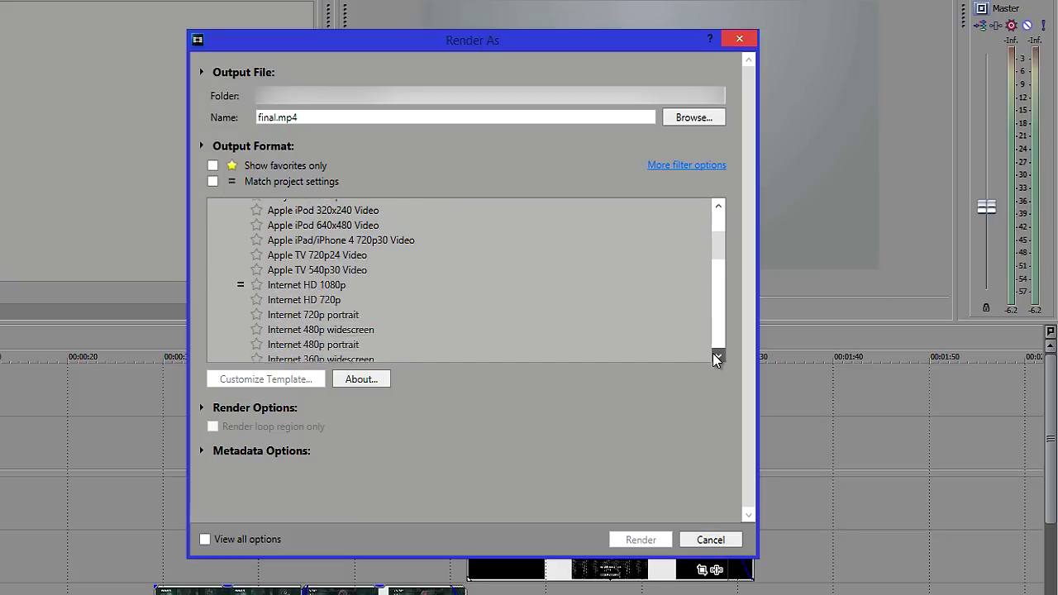
click(718, 207)
click(718, 207)
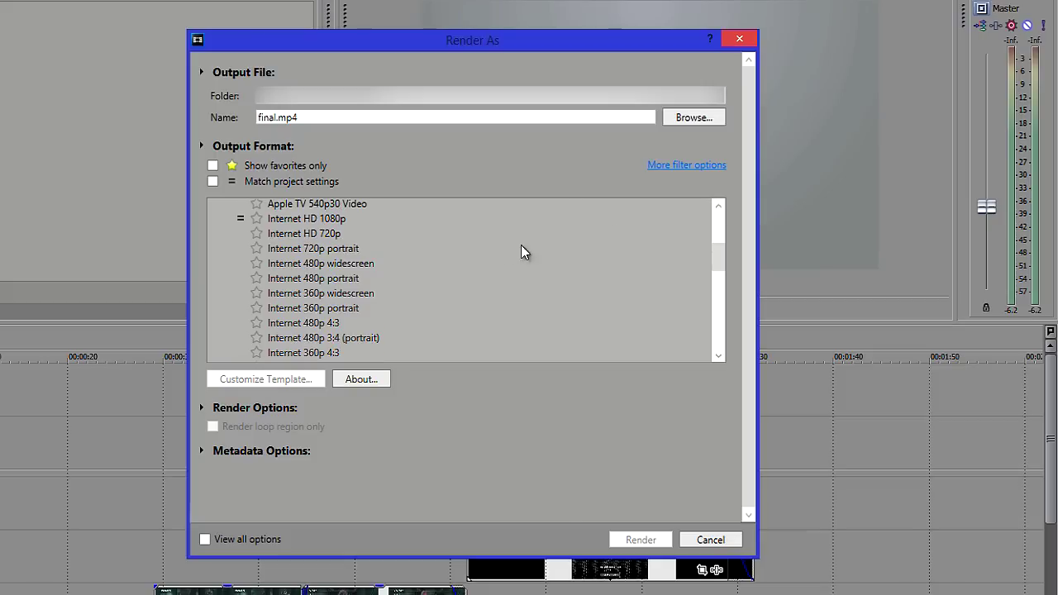
click(349, 220)
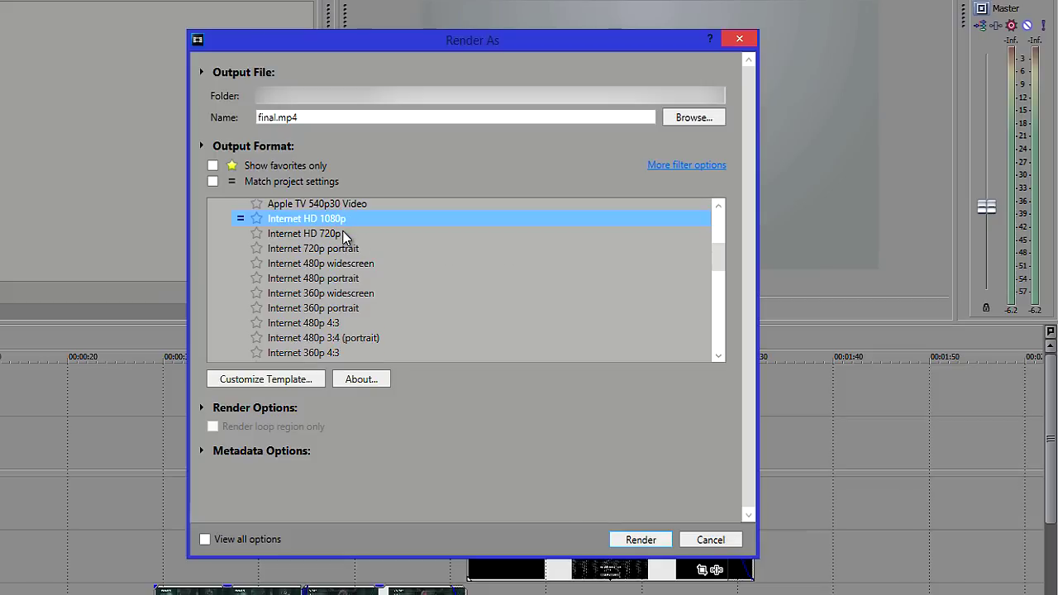
click(344, 235)
drag(517, 45, 397, 66)
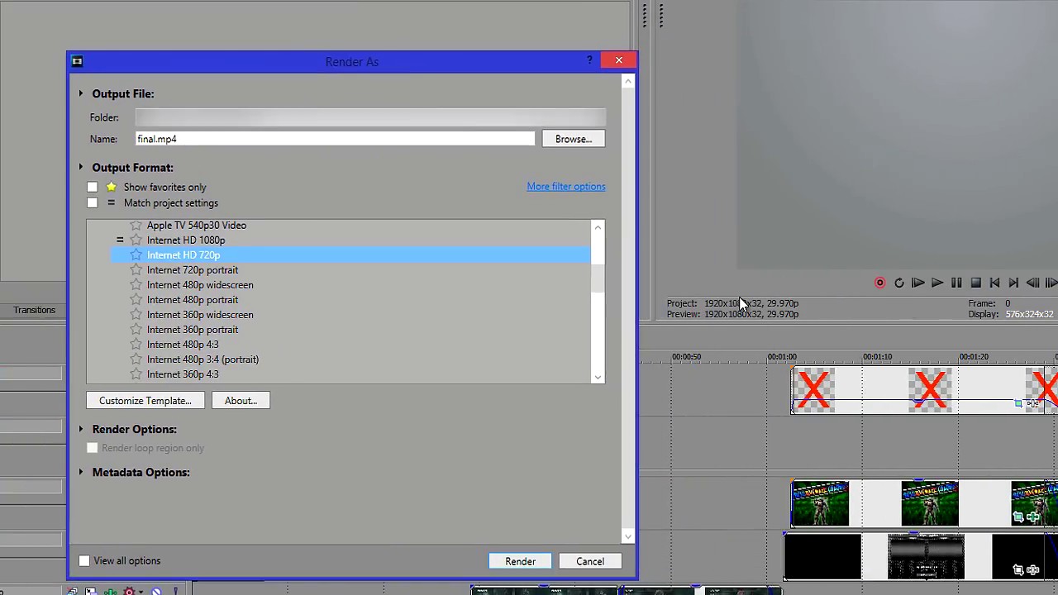
click(184, 243)
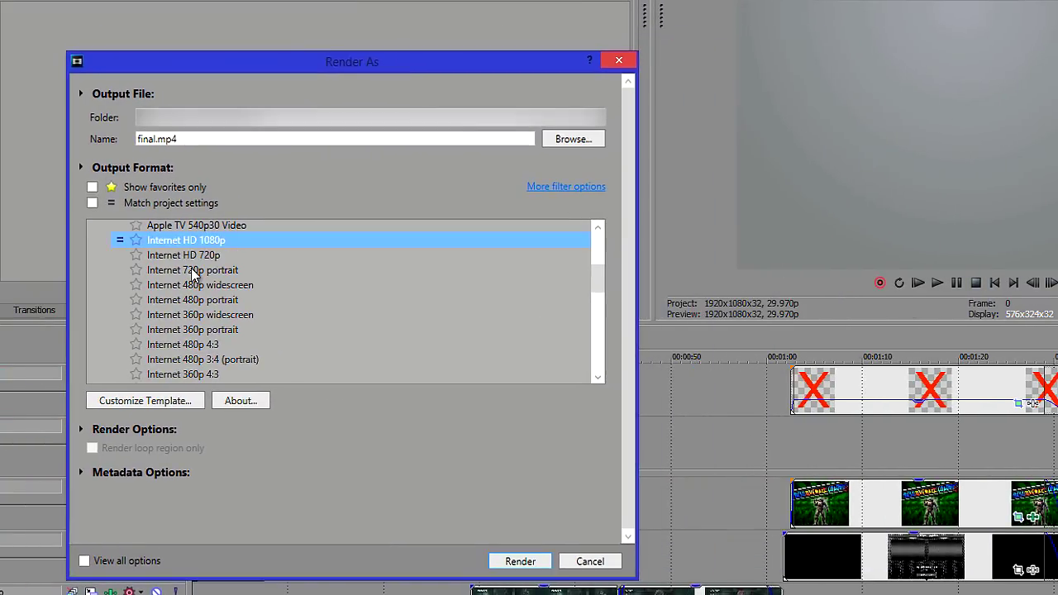
click(182, 404)
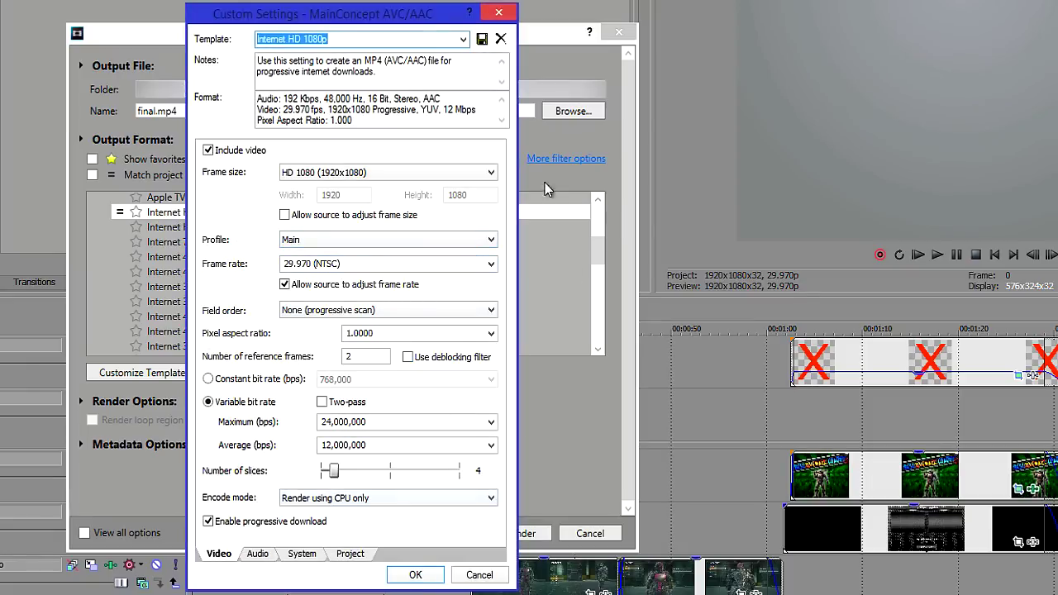
click(499, 12)
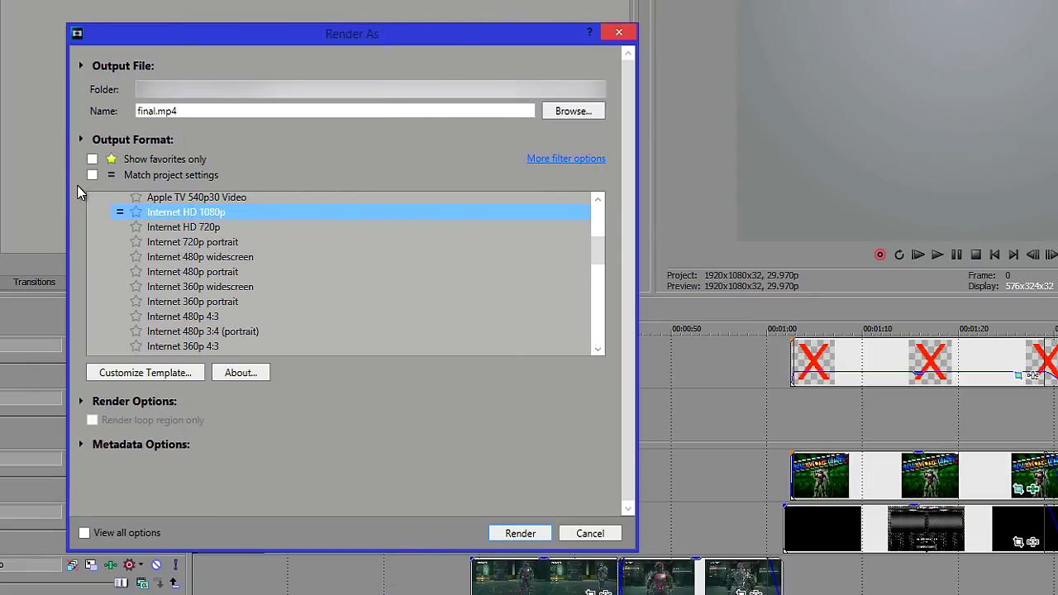
Step: Show favourites only and customize the YouTube HD 1080p - 30fps template
click(93, 160)
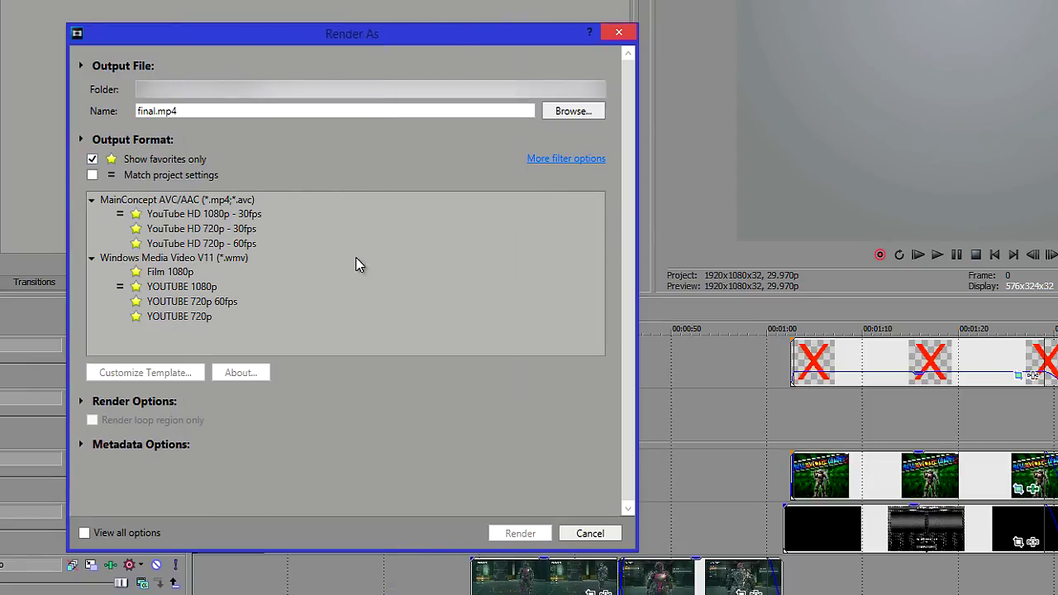
click(217, 215)
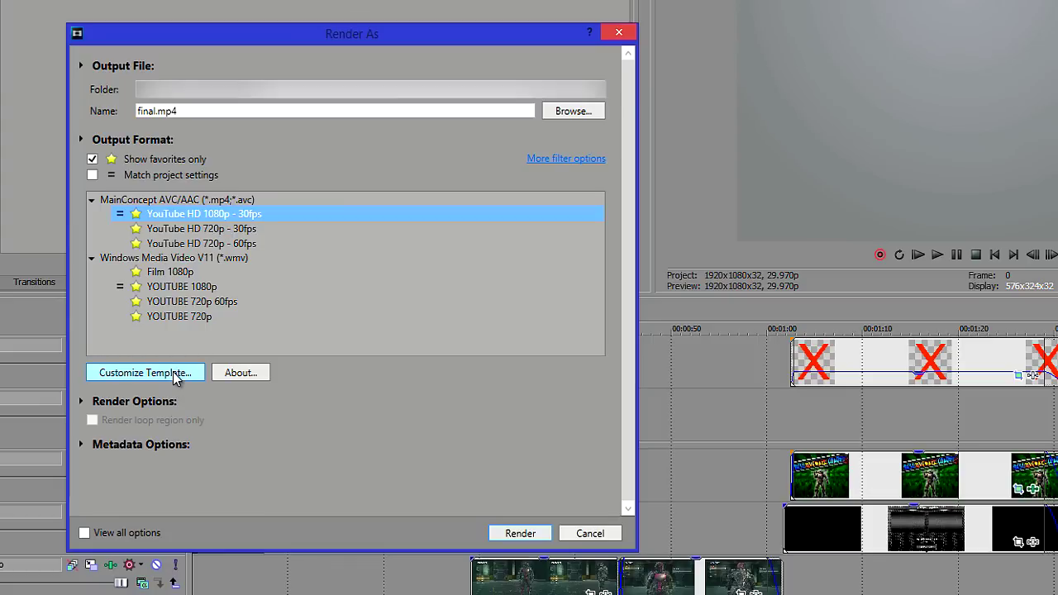
click(175, 374)
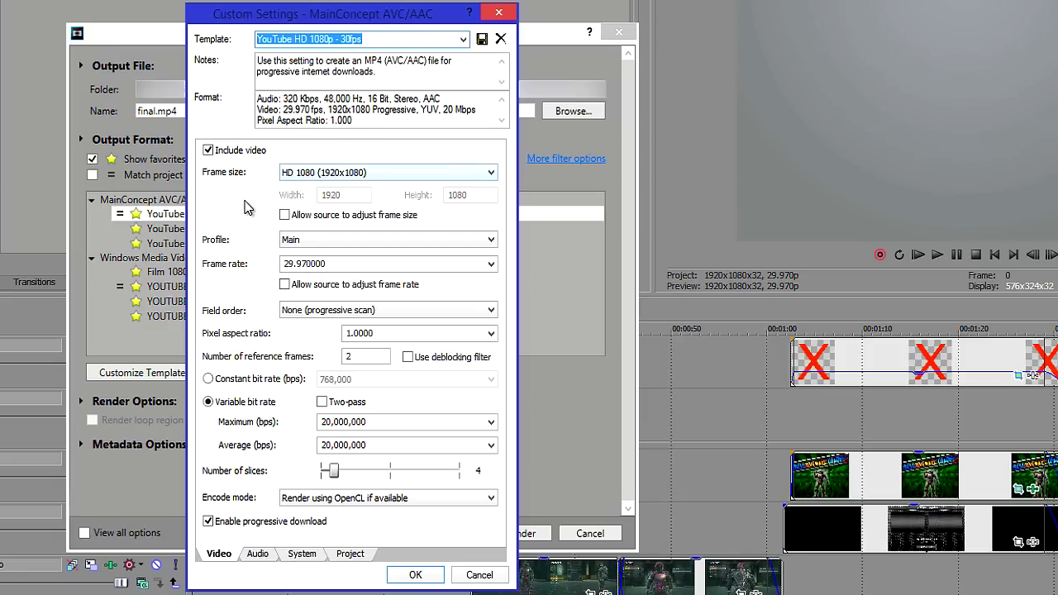
click(256, 556)
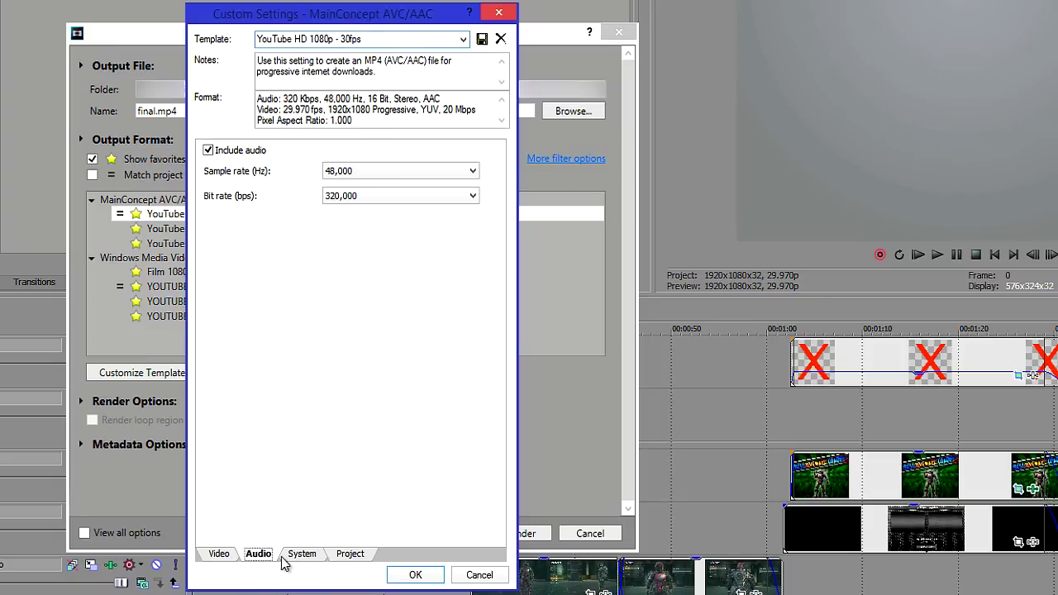
click(300, 555)
click(218, 555)
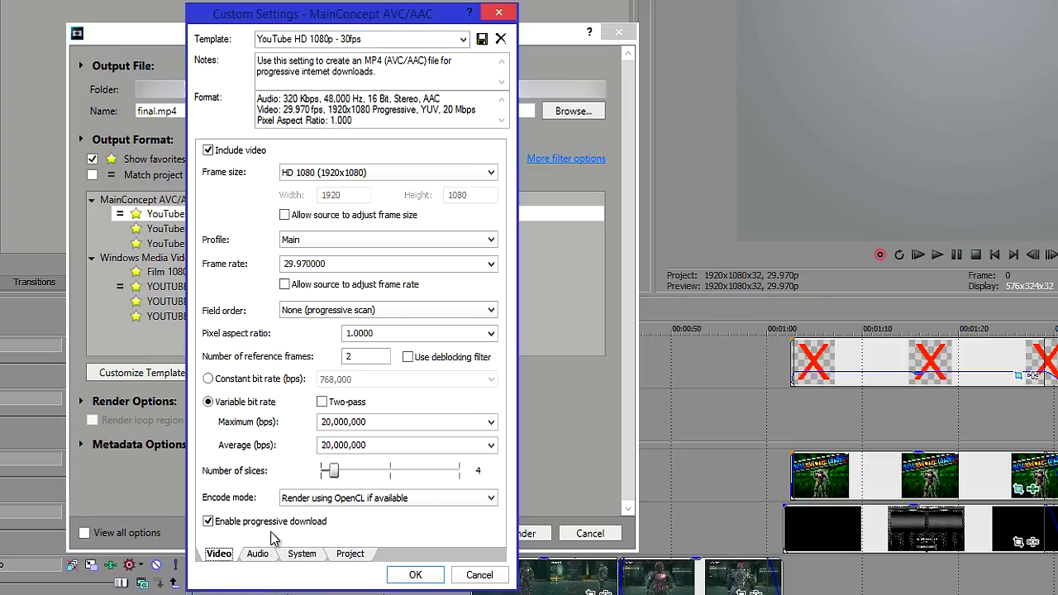
click(399, 175)
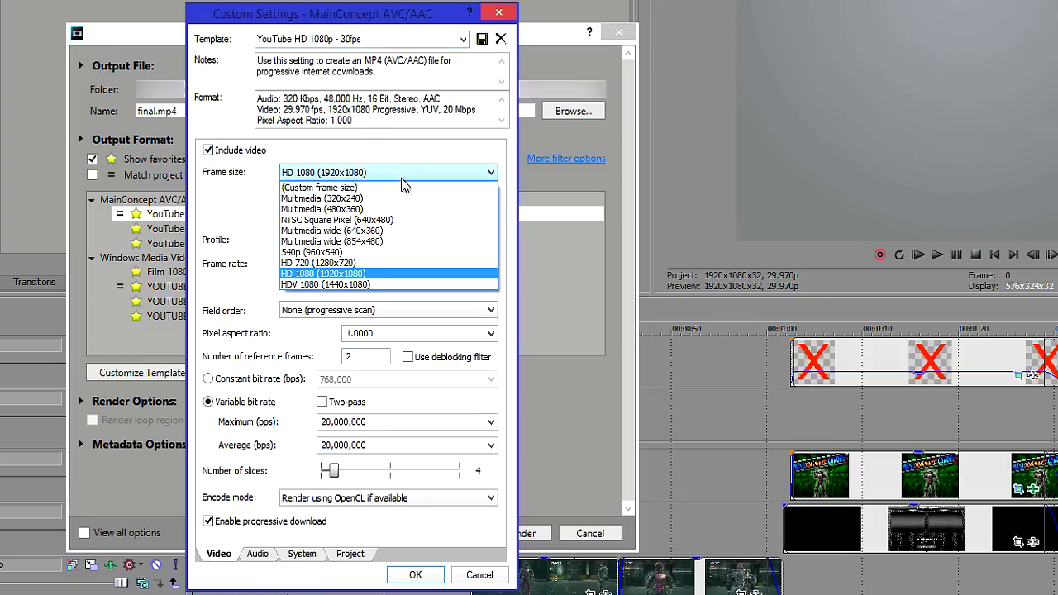
click(384, 272)
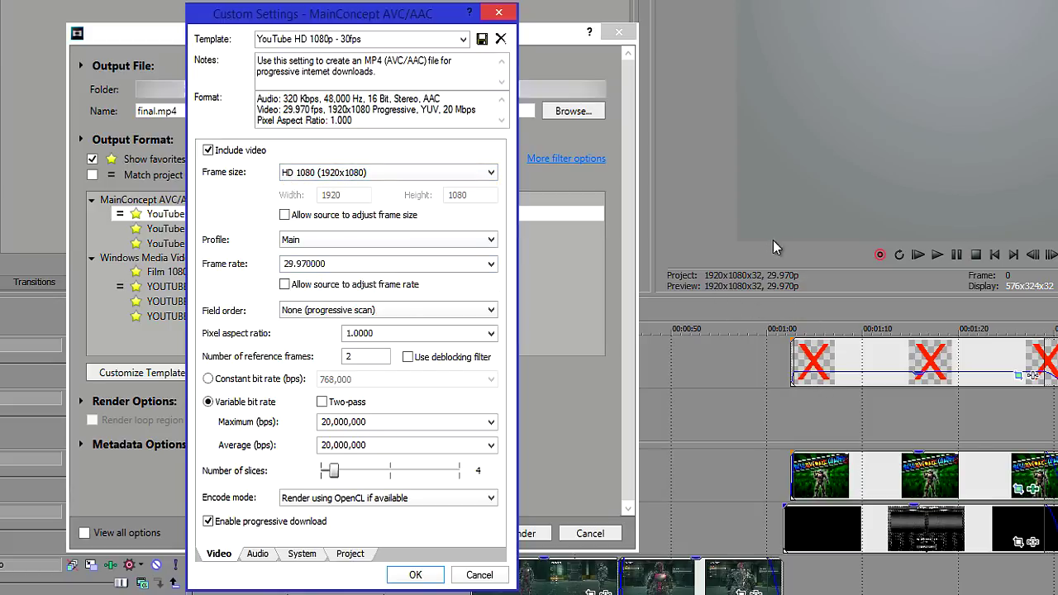
click(490, 176)
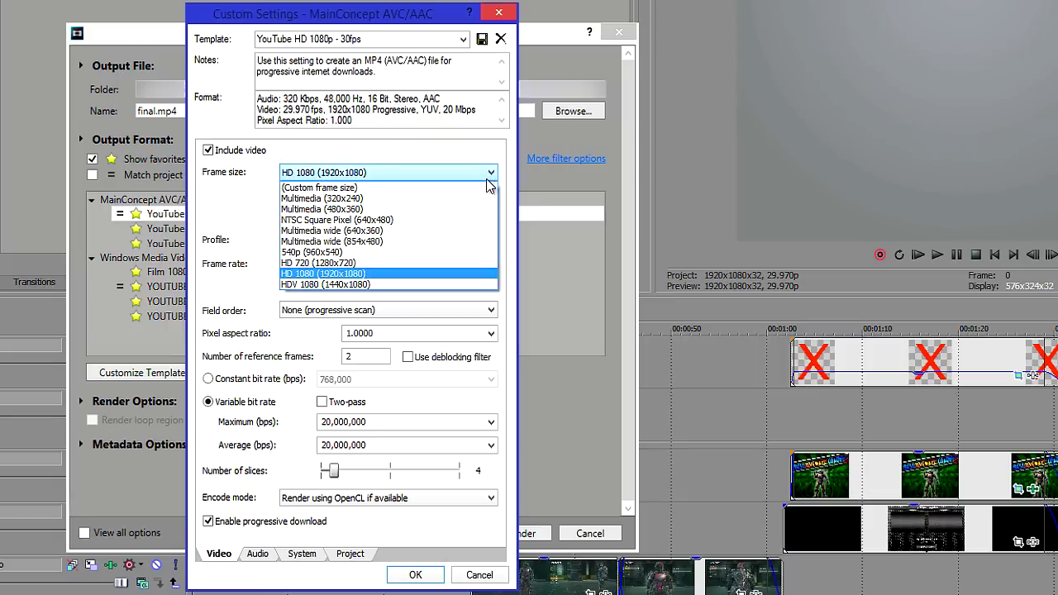
click(314, 274)
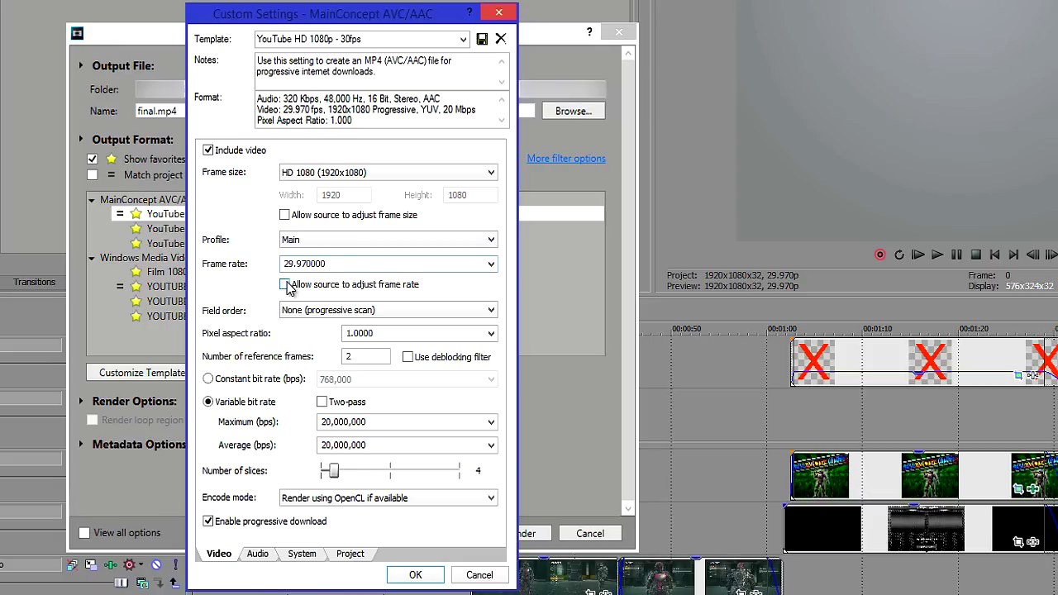
click(495, 266)
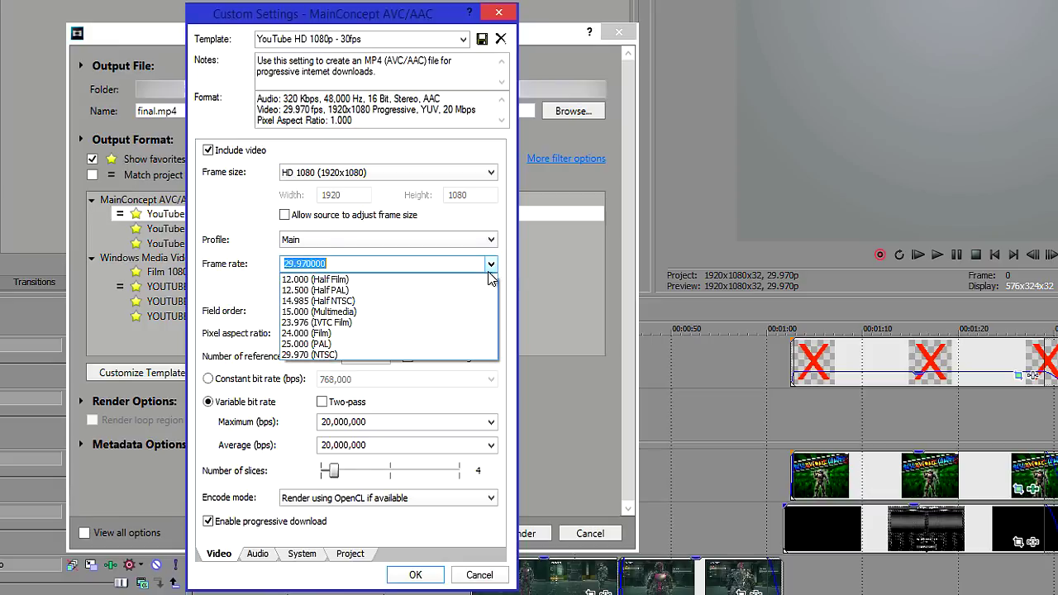
click(435, 356)
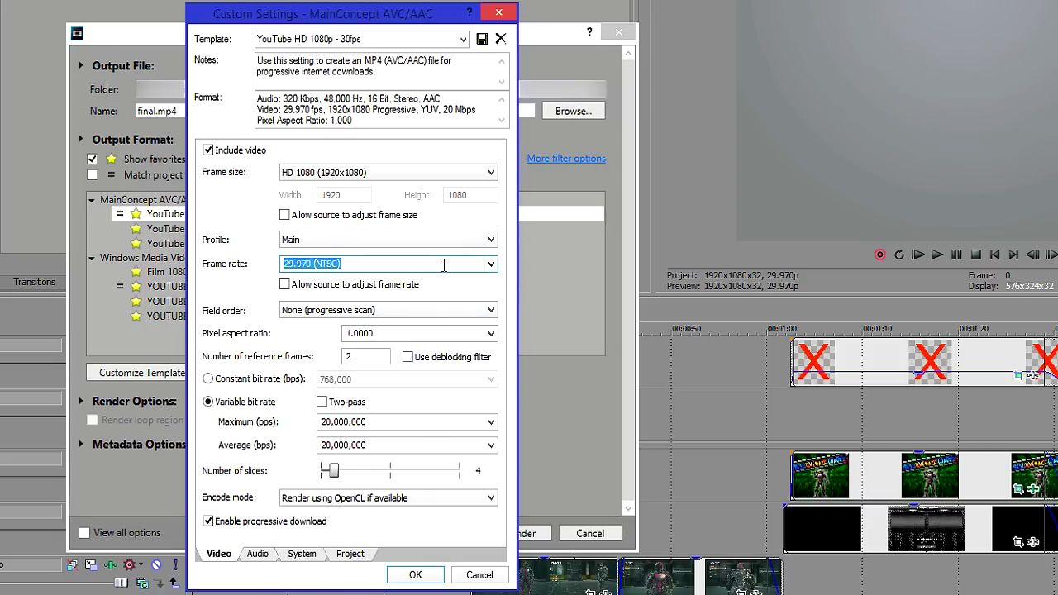
click(493, 246)
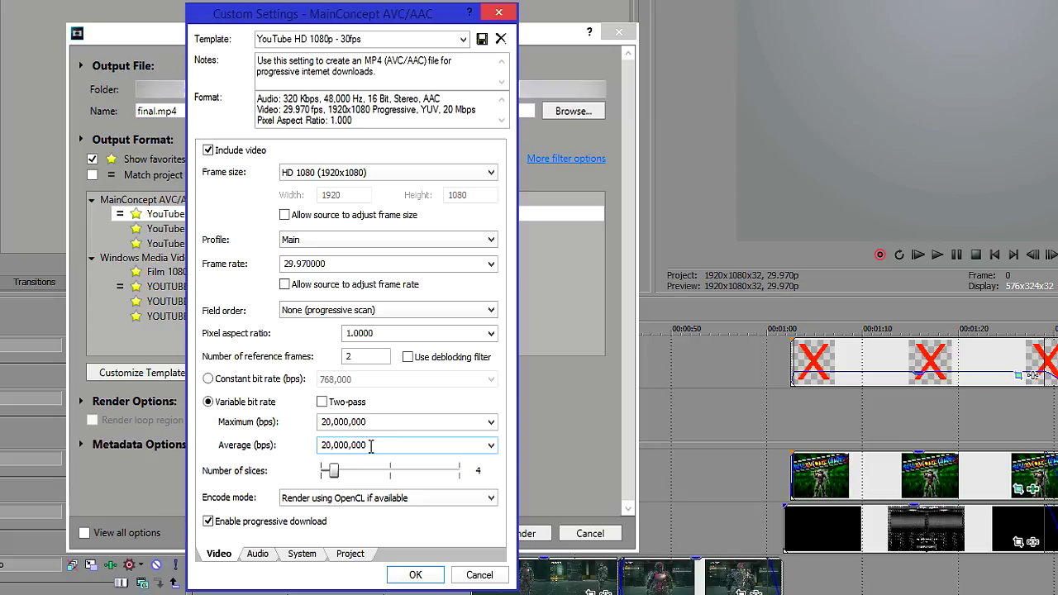
click(263, 555)
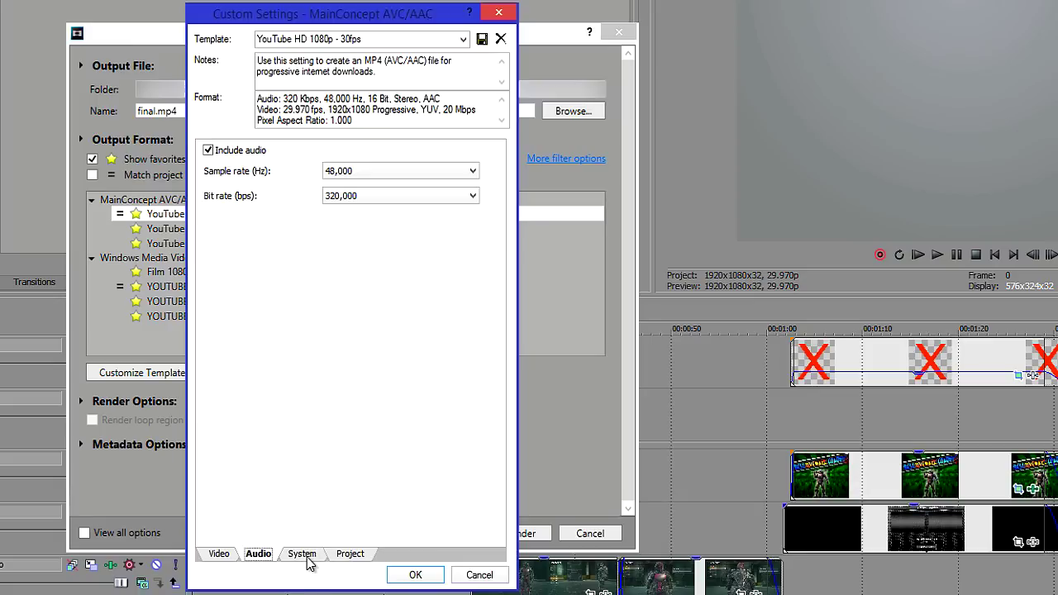
click(303, 555)
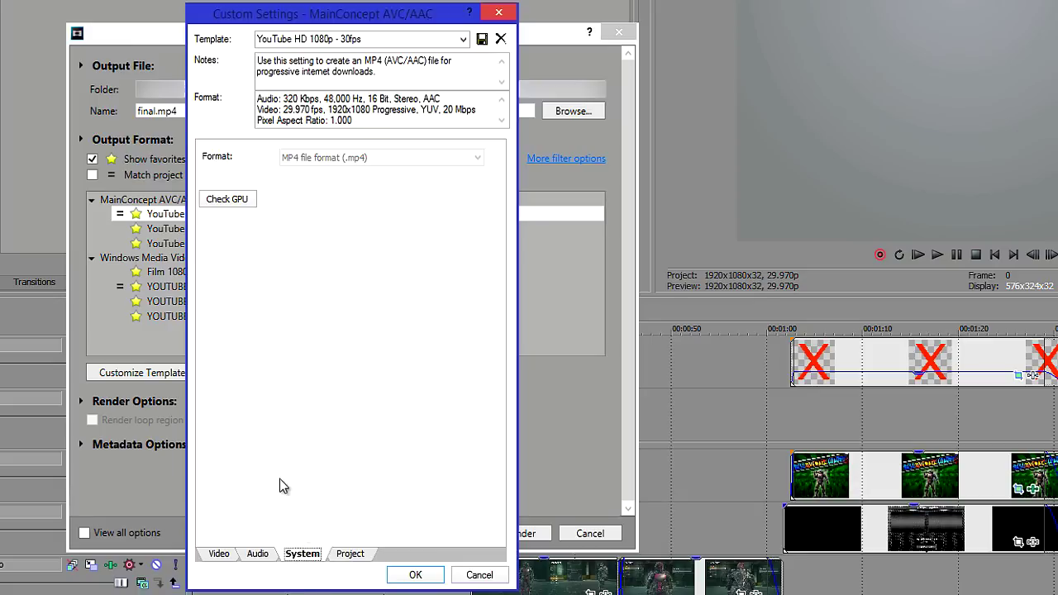
click(235, 203)
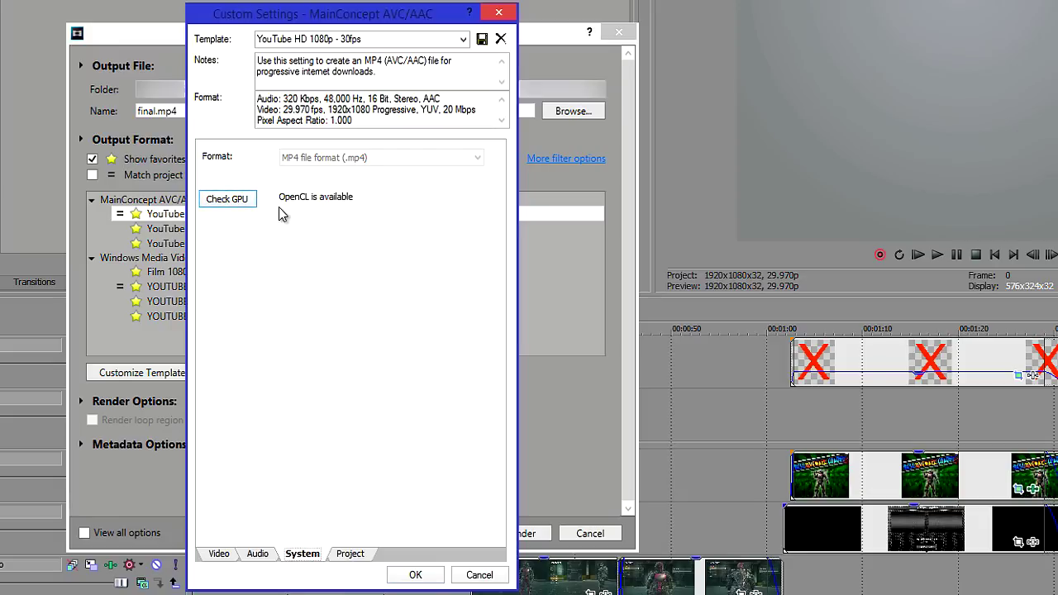
click(226, 559)
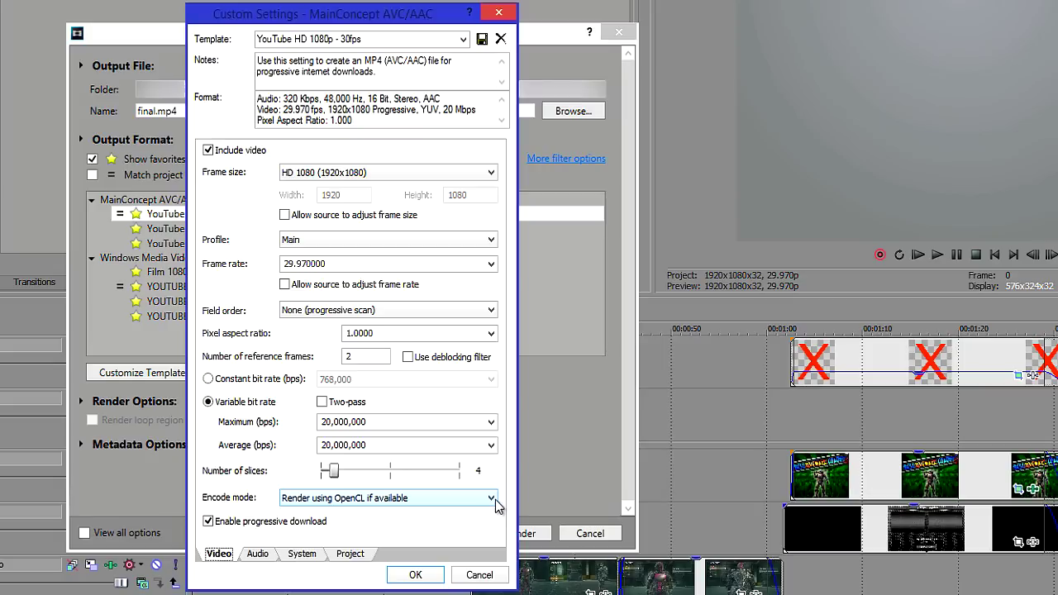
click(491, 500)
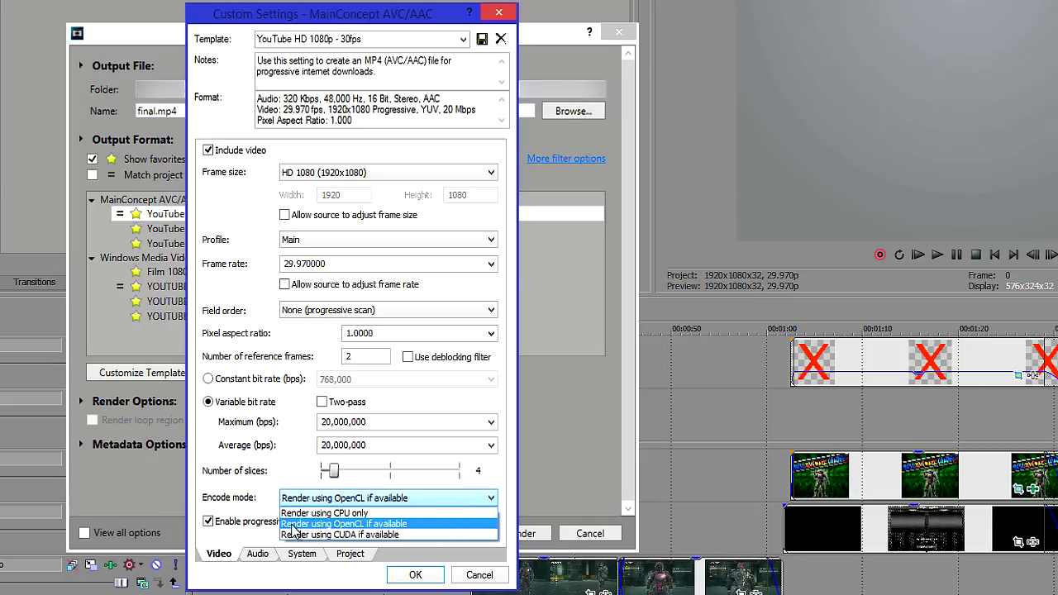
click(366, 524)
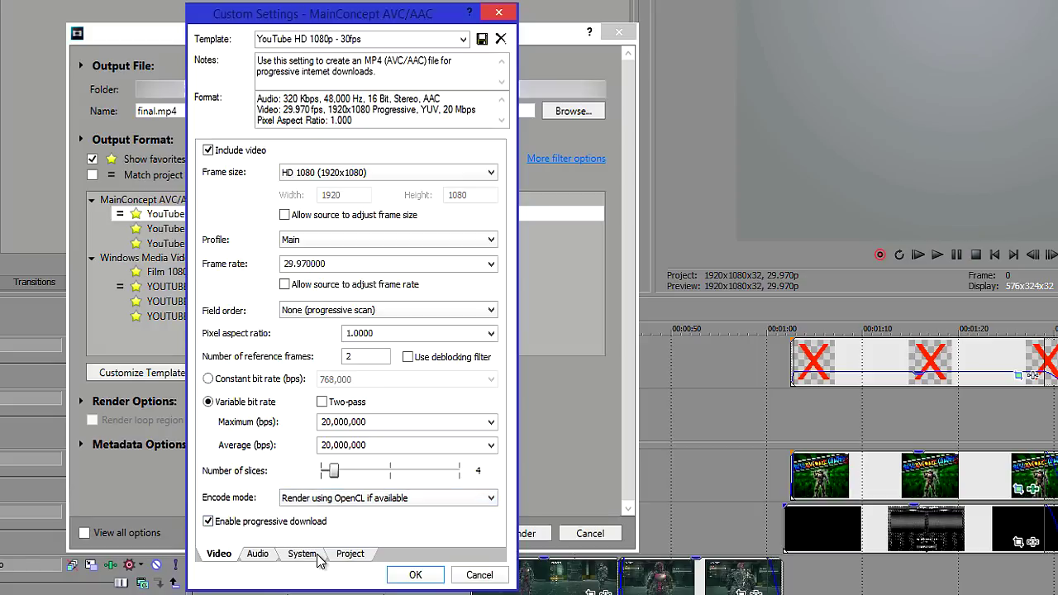
click(405, 501)
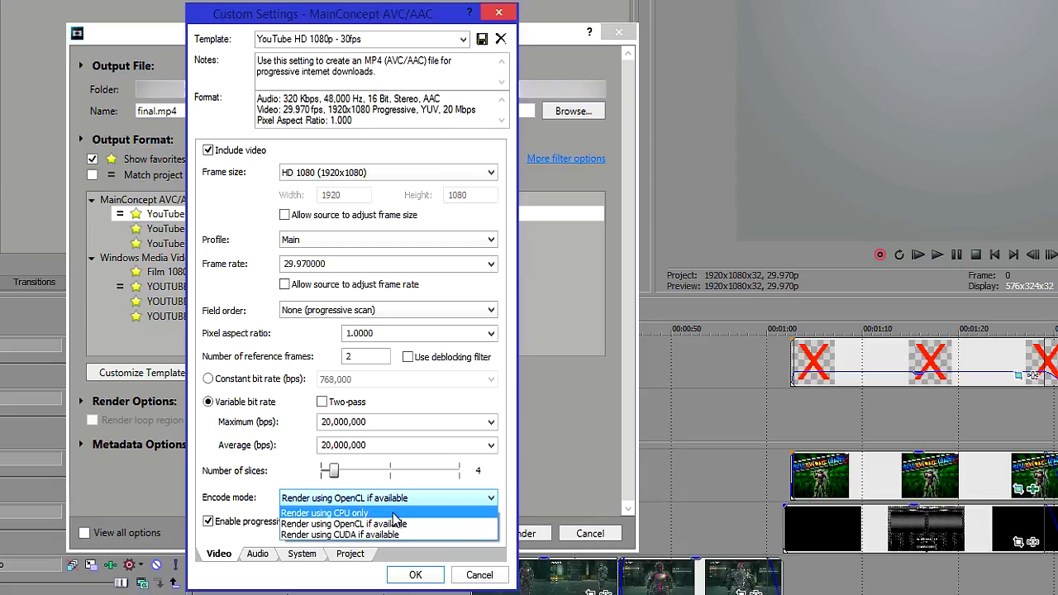
Step: Set the encode mode to Render using CPU only, then review the Audio and System settings
click(393, 513)
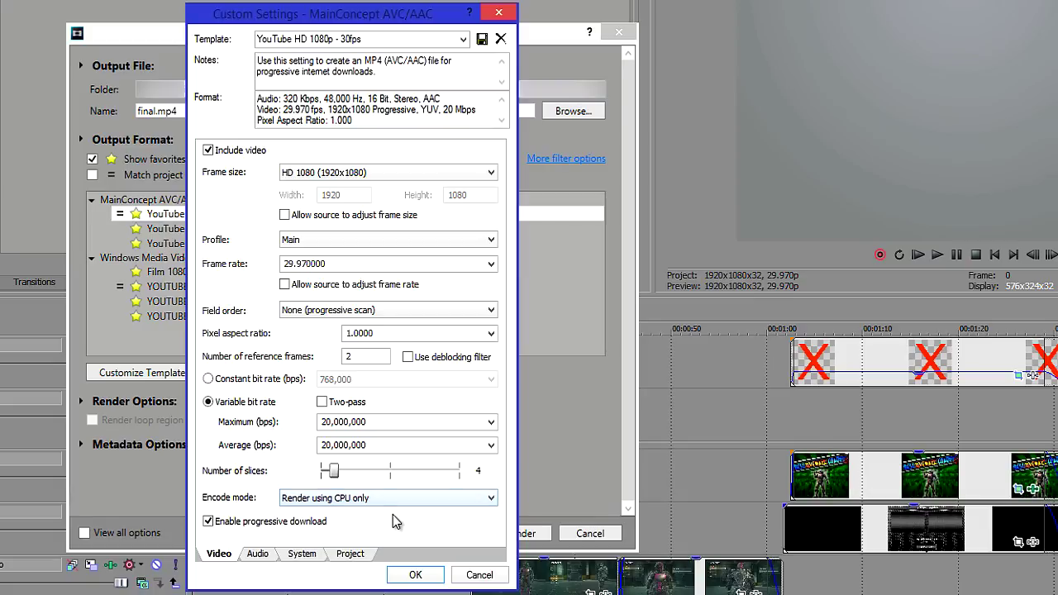
click(258, 555)
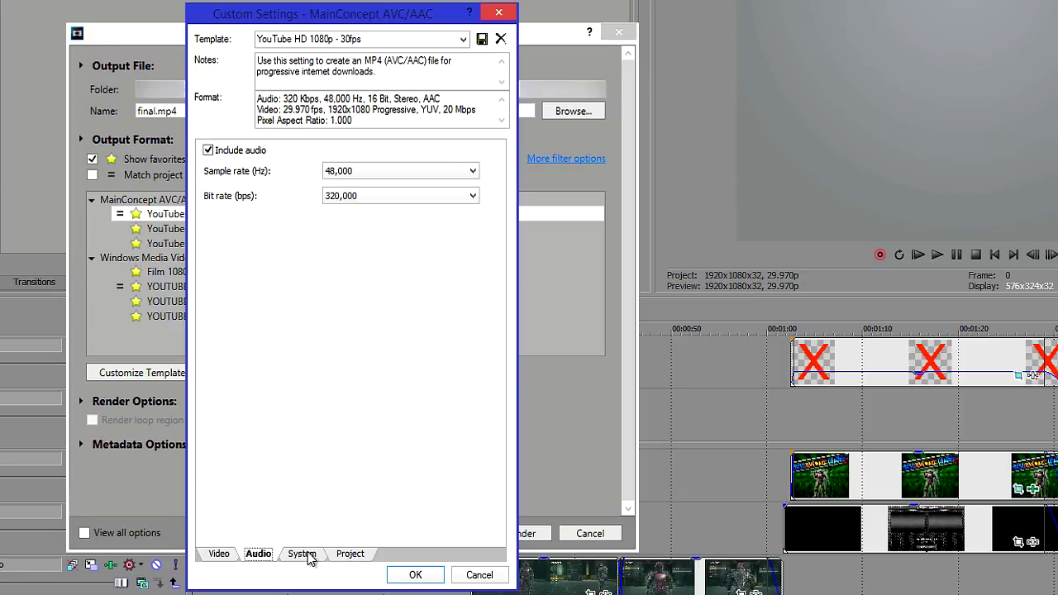
click(304, 554)
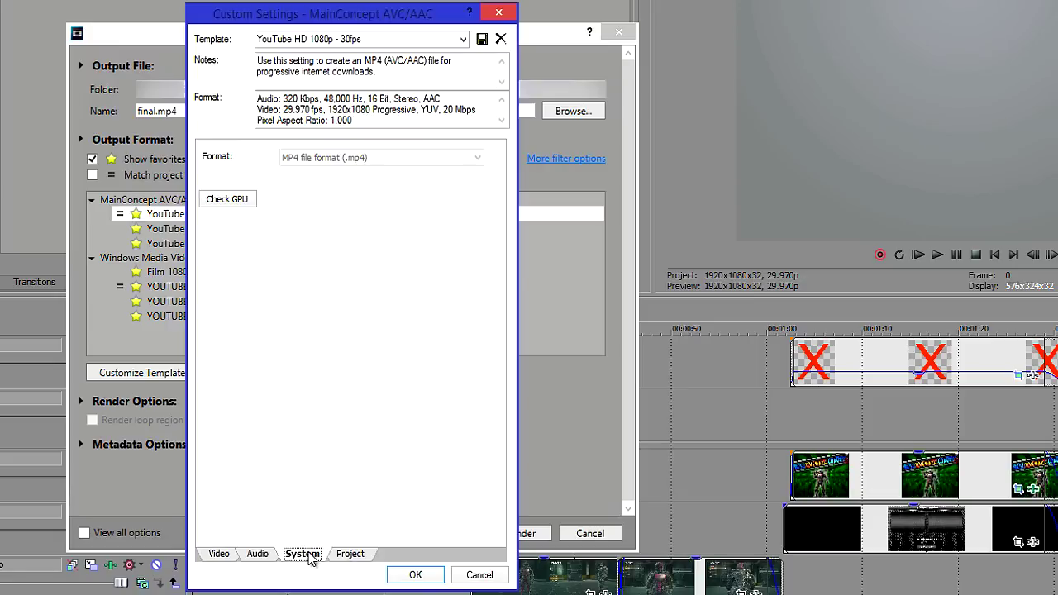
Step: Review the Project settings with Best rendering quality and Default colour space, and keep the changes
click(361, 558)
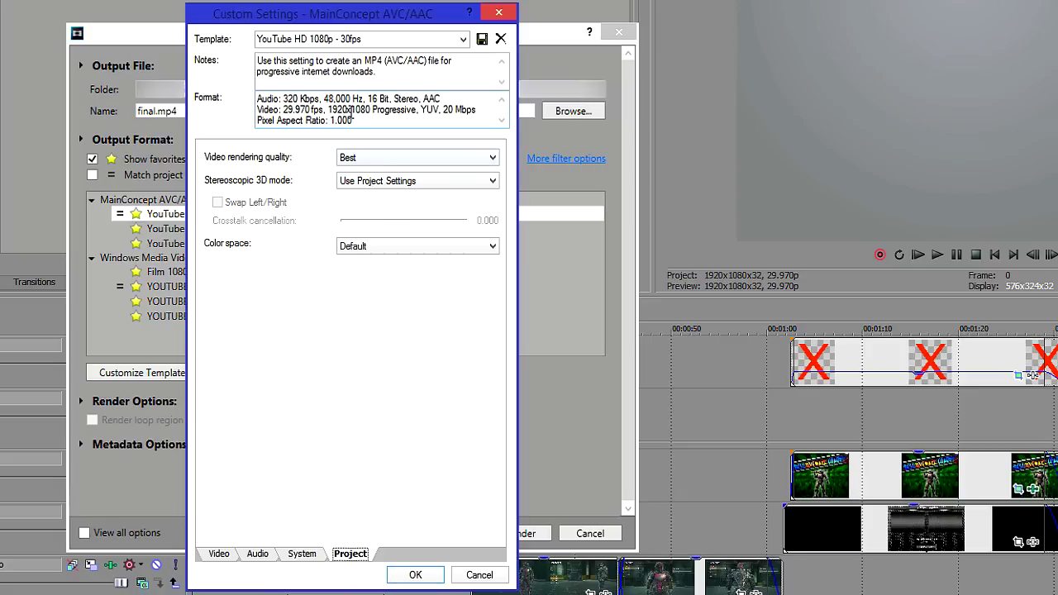
drag(333, 110, 369, 110)
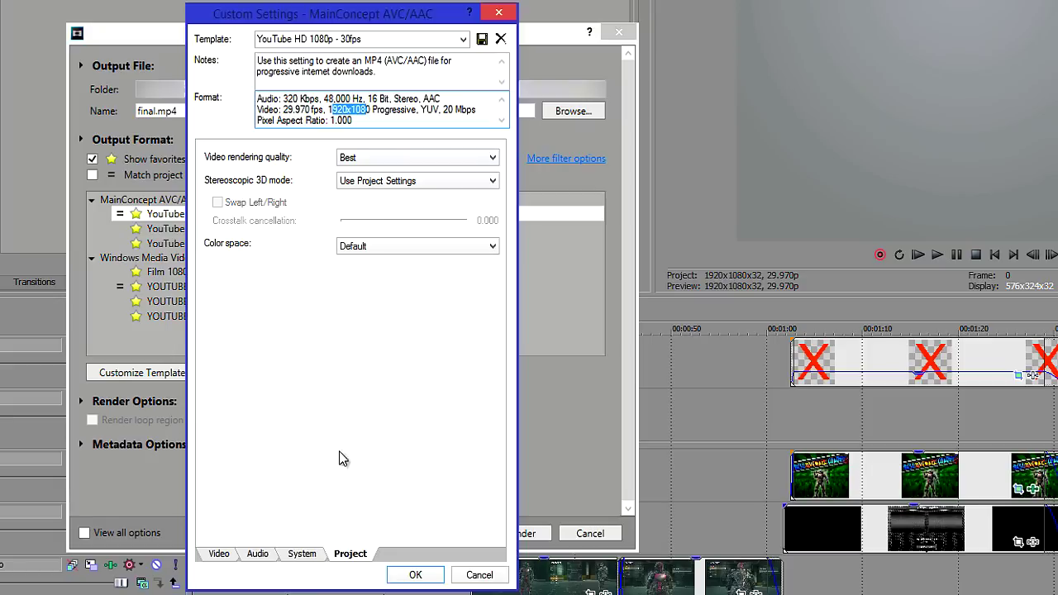
click(407, 574)
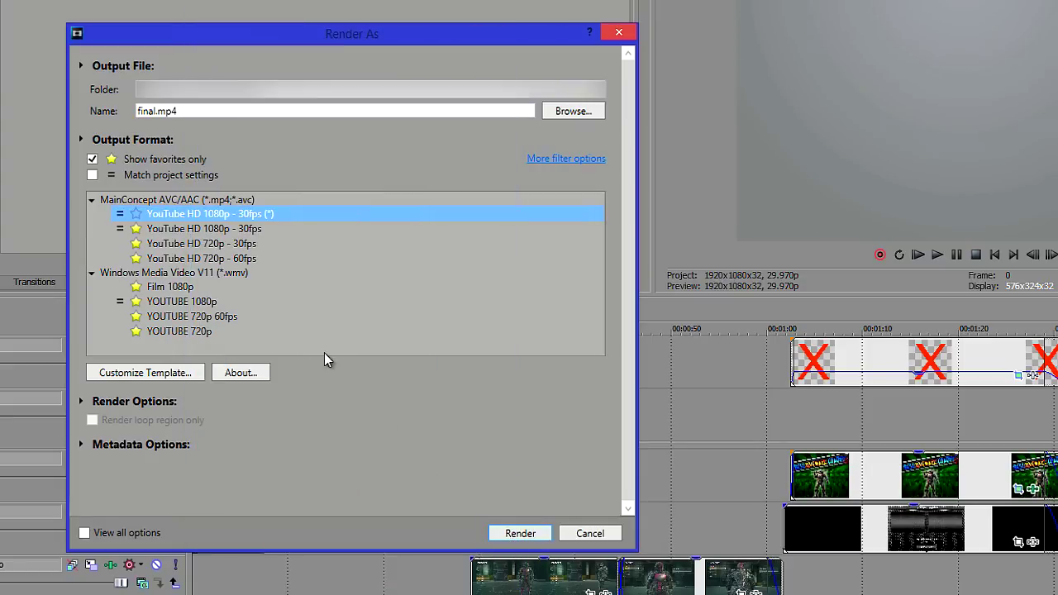
Step: Render final.mp4 using the YouTube HD 1080p - 30fps template
click(234, 229)
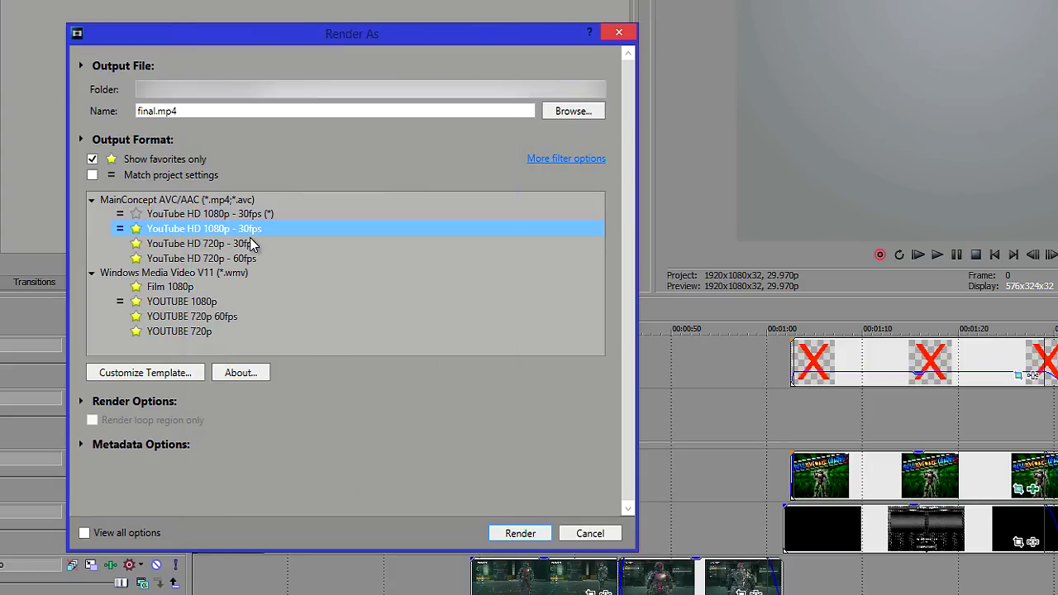
click(532, 533)
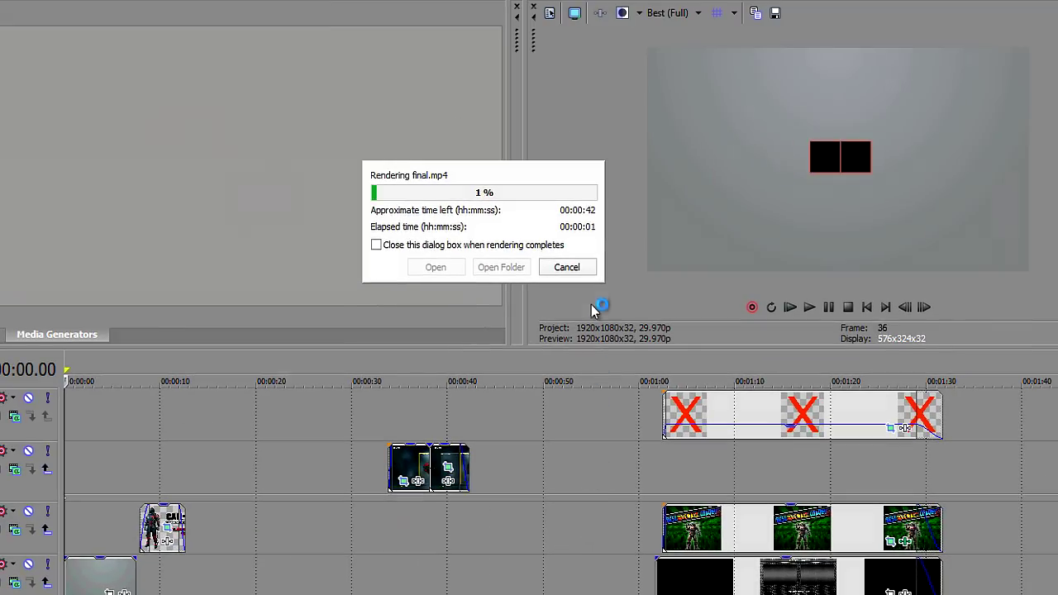